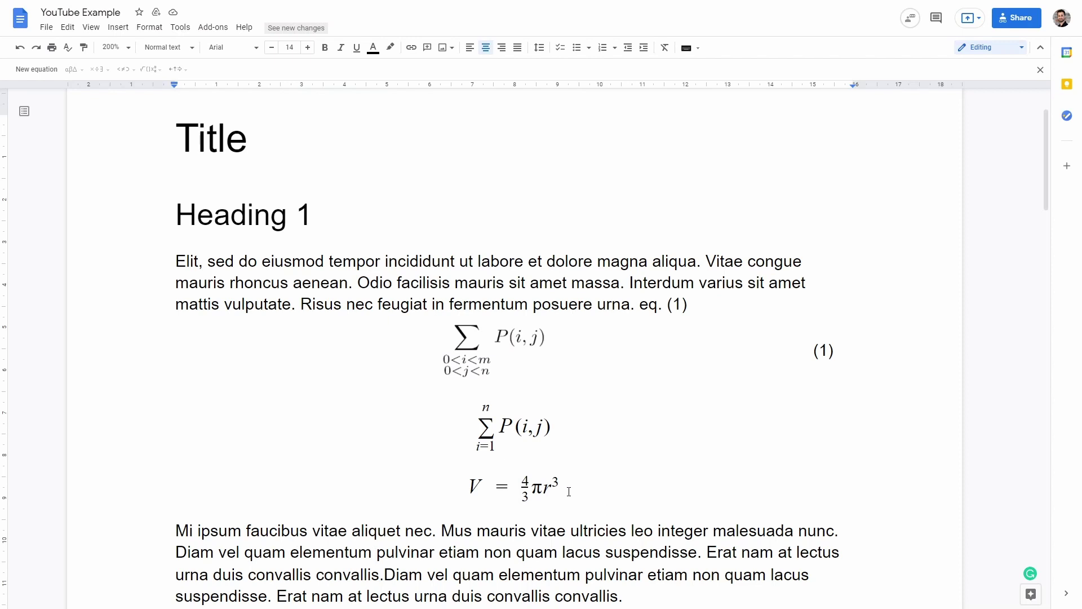
Select the sphere-volume, summation and numbered equations and the eq. (1) reference in turn.
left_click_drag(567, 493, 487, 483)
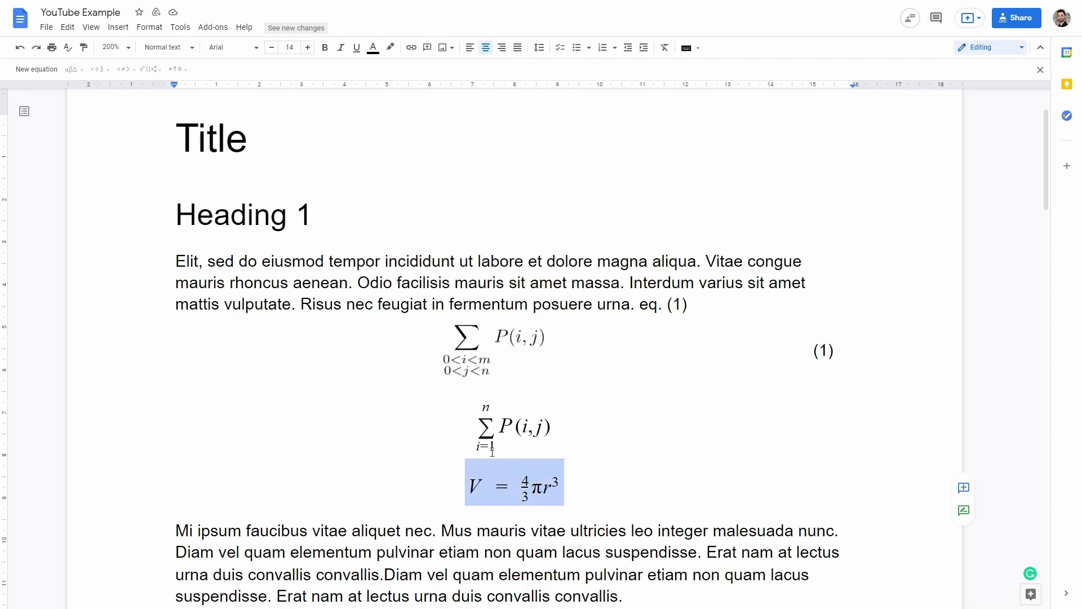
left_click_drag(493, 451, 539, 430)
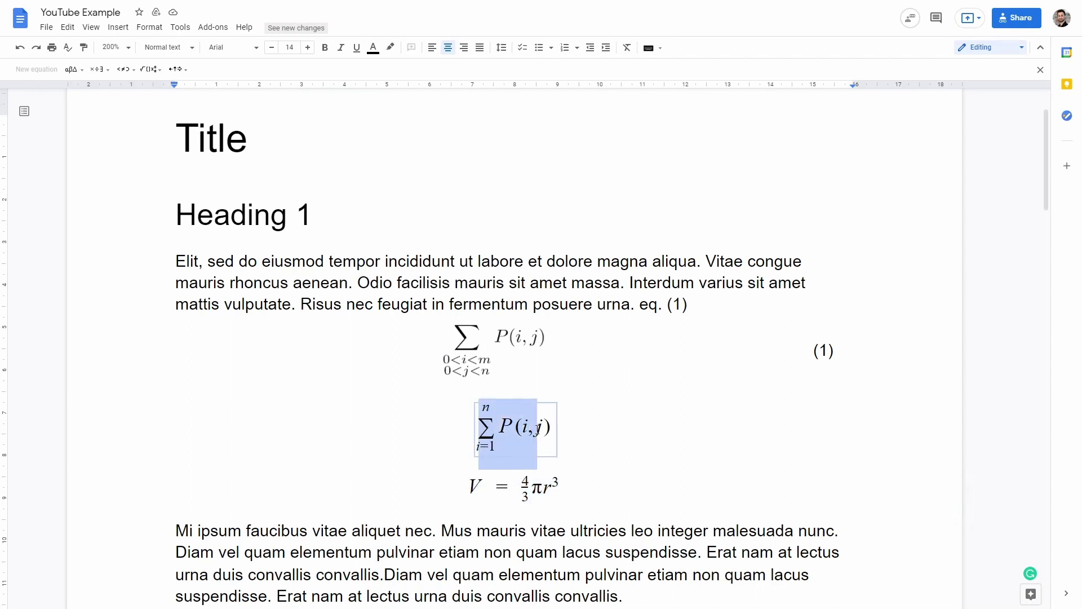
left_click(542, 374)
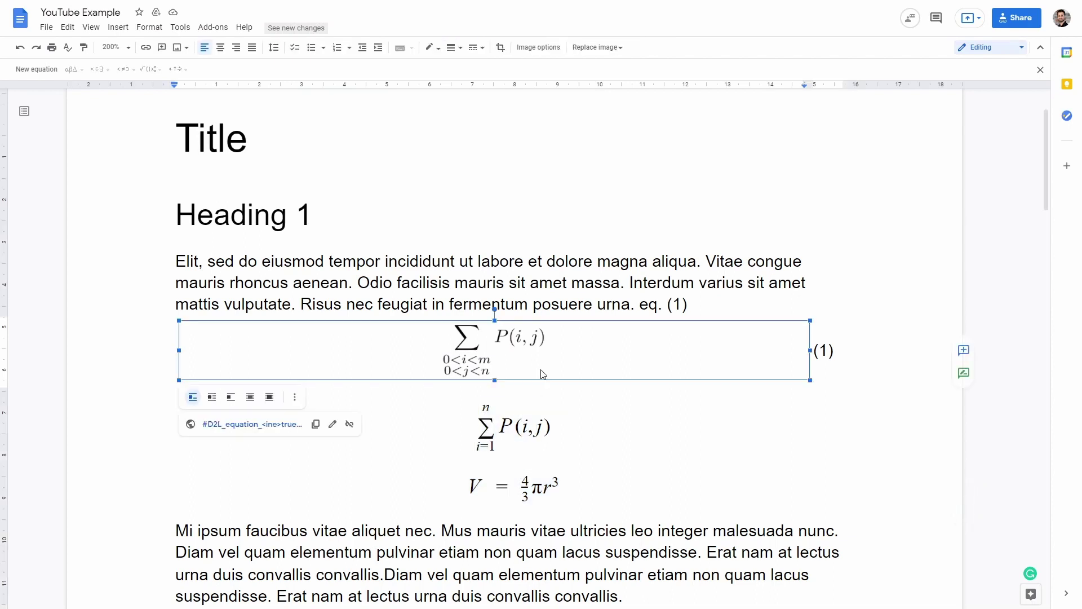
left_click(816, 361)
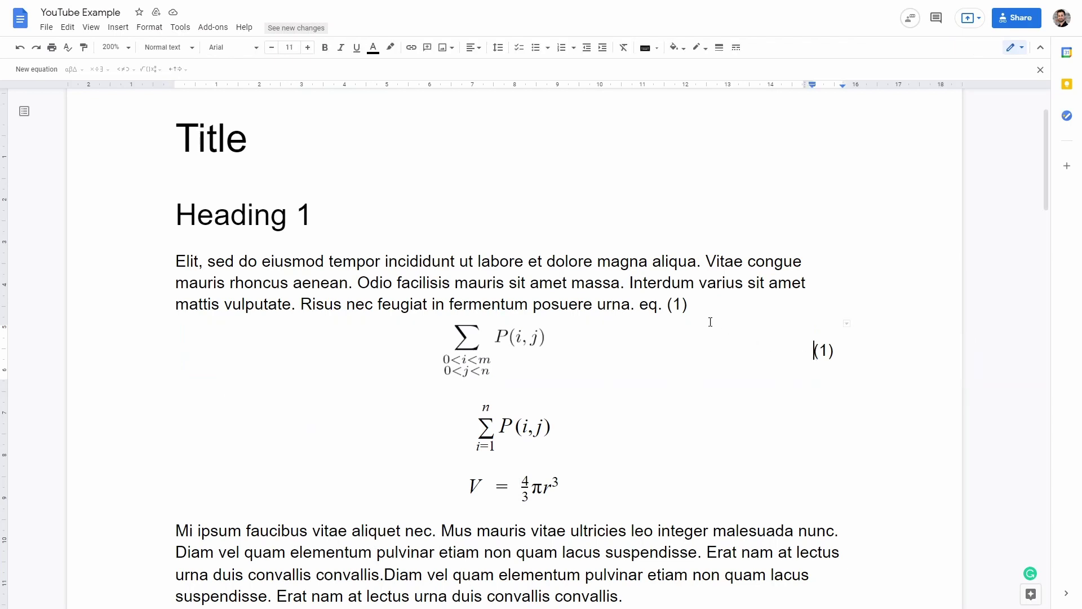
left_click_drag(641, 305, 700, 306)
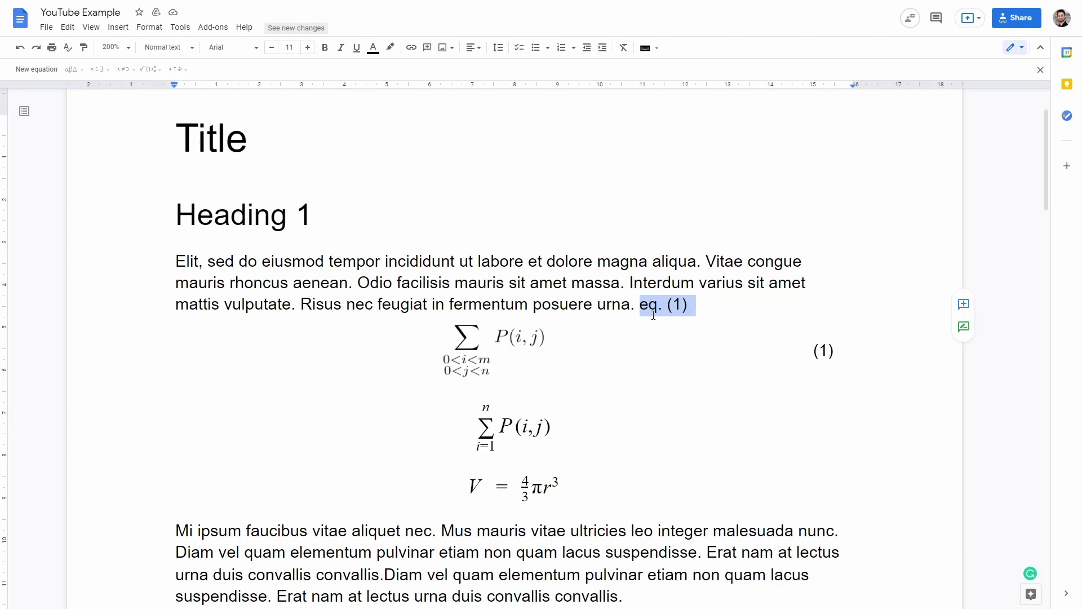
Delete the three equations and the eq. (1) reference, leaving a new centred empty line.
left_click_drag(626, 484, 642, 305)
key("BackSpace")
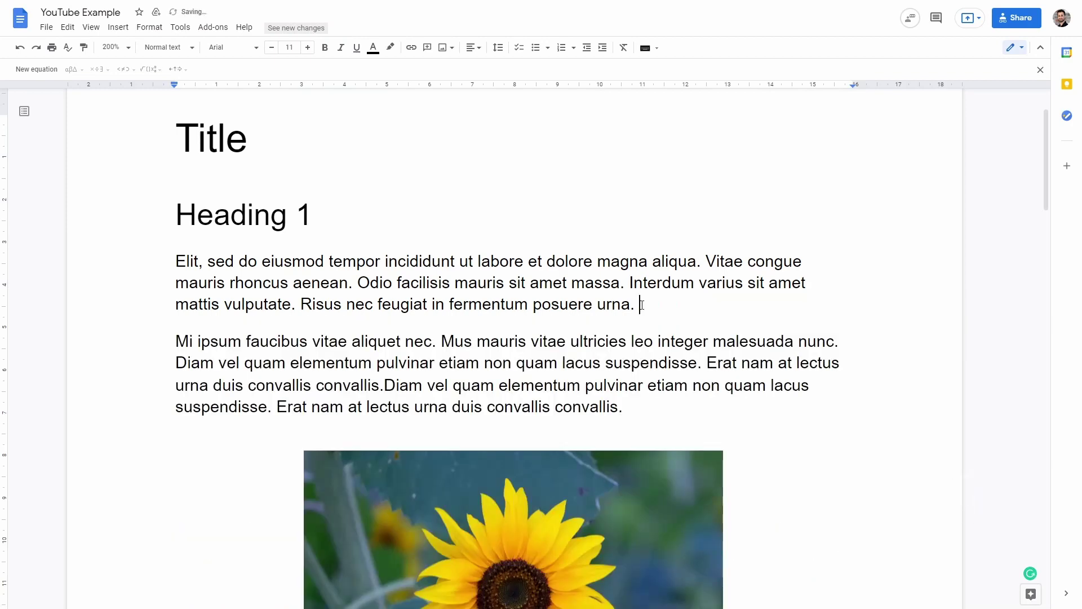
key("Return")
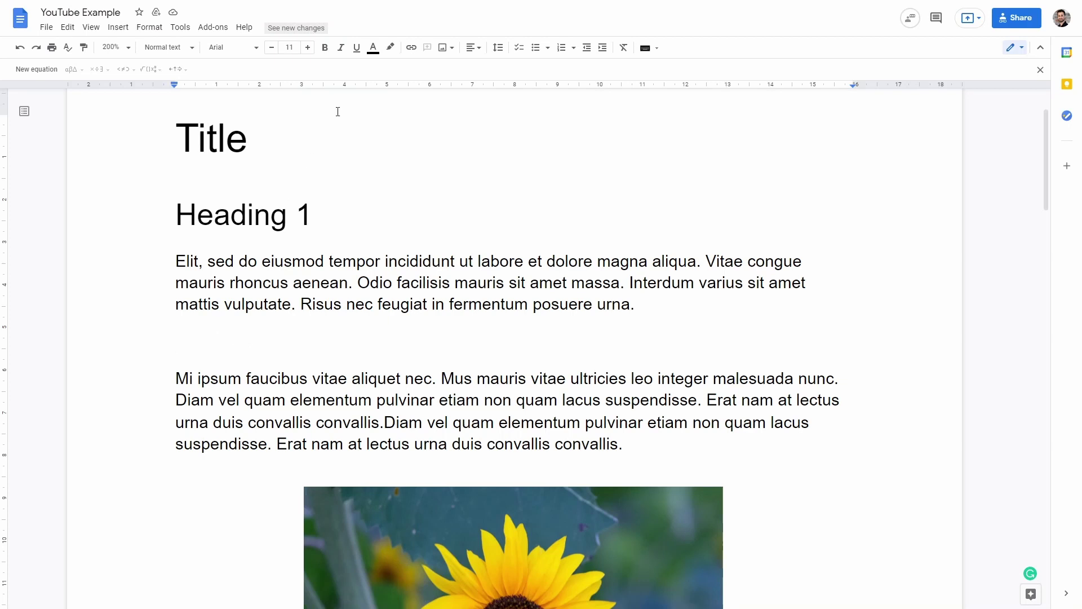
left_click(477, 48)
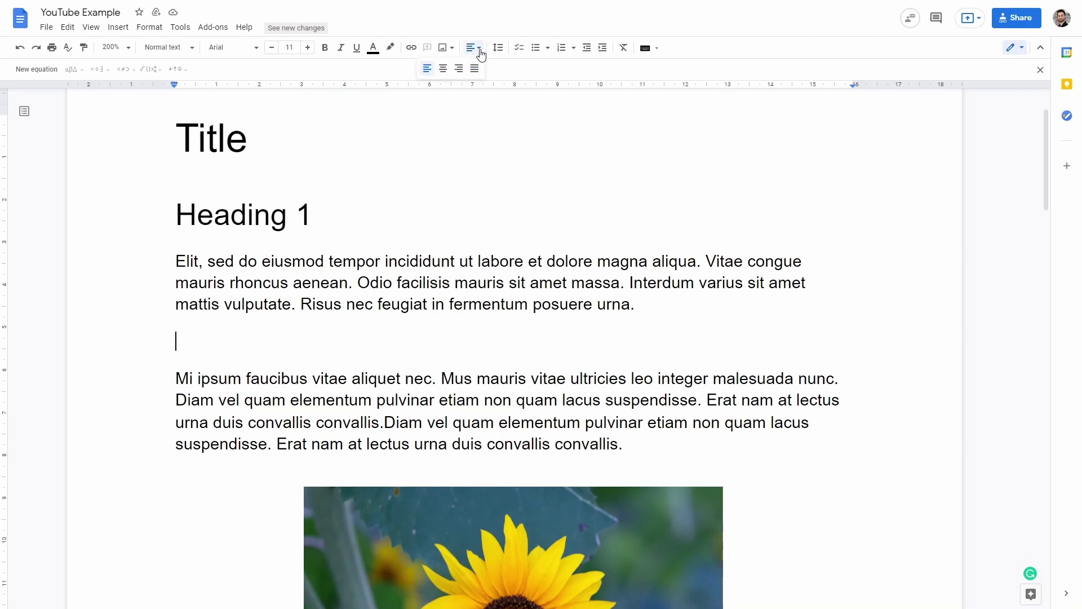
left_click(443, 68)
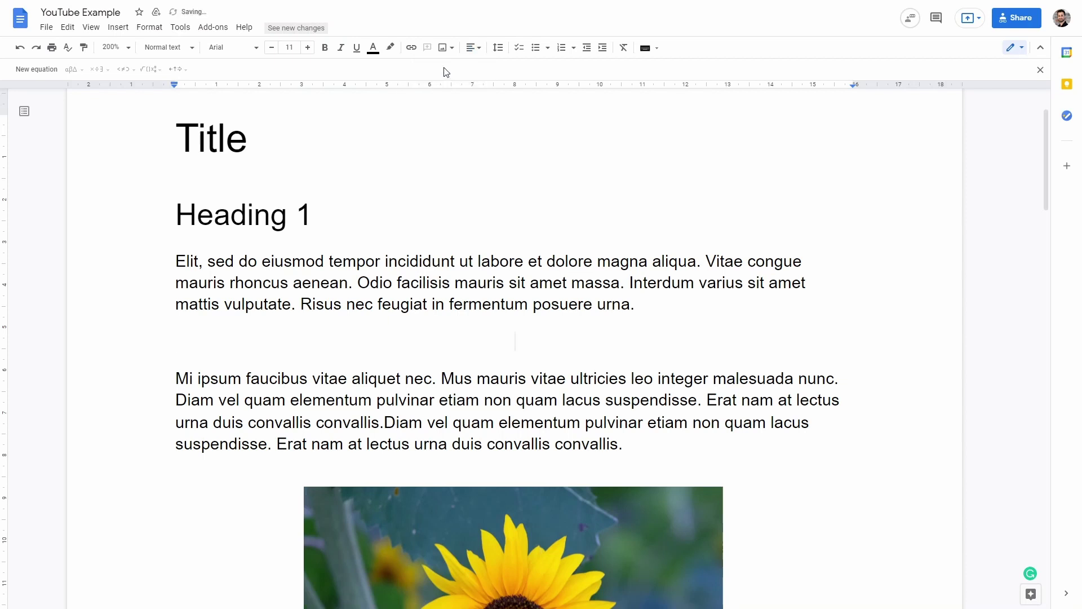
Insert an equation reading 'V =' on the centred line, browsing the Greek letters and operators.
left_click(118, 27)
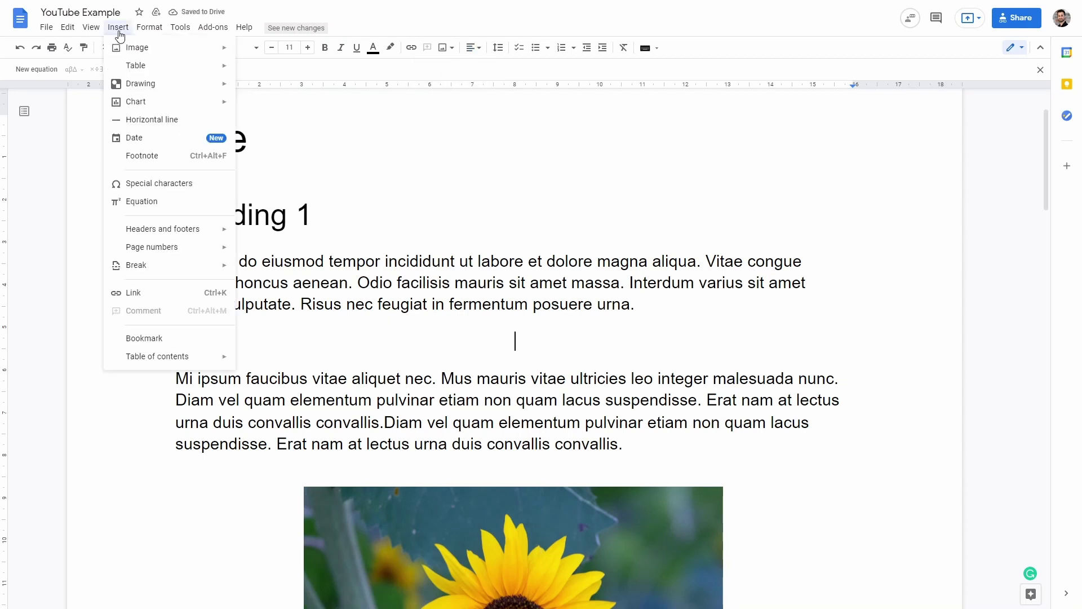
left_click(135, 201)
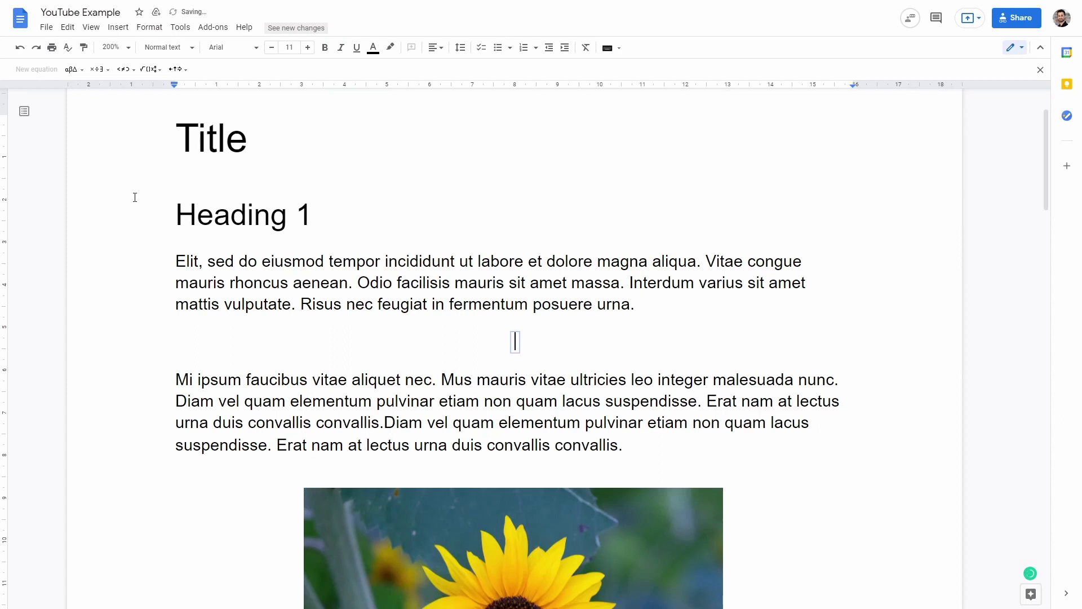
type("V =")
left_click(80, 75)
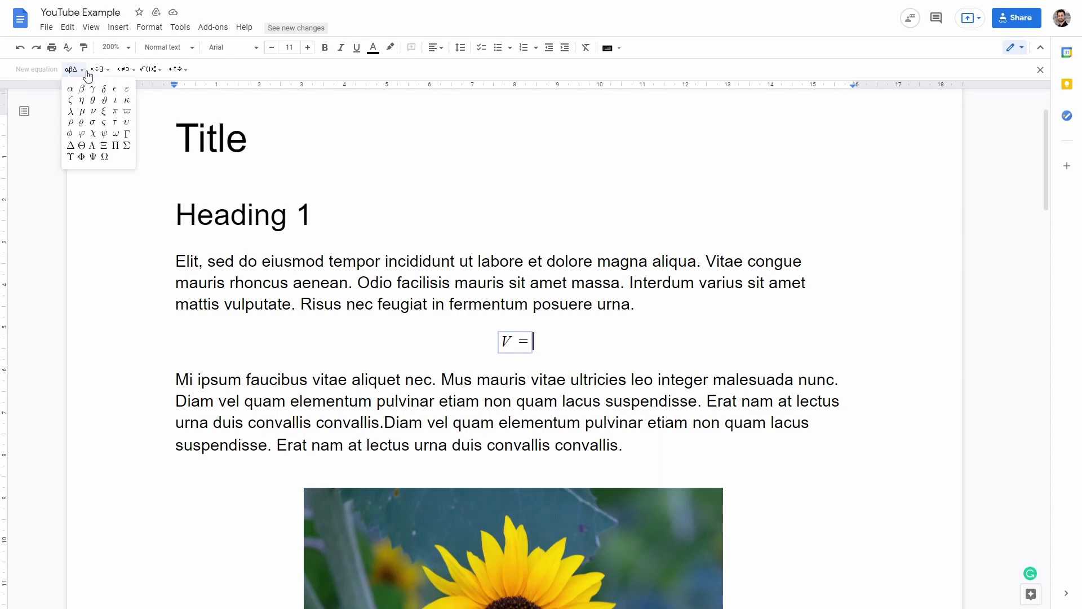
left_click(104, 74)
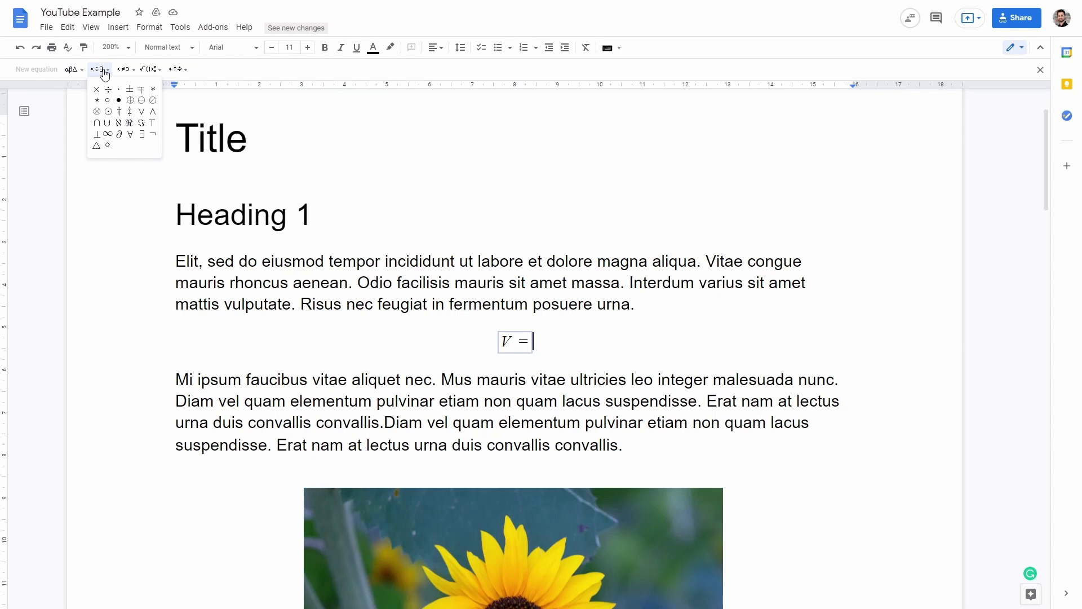
left_click(79, 116)
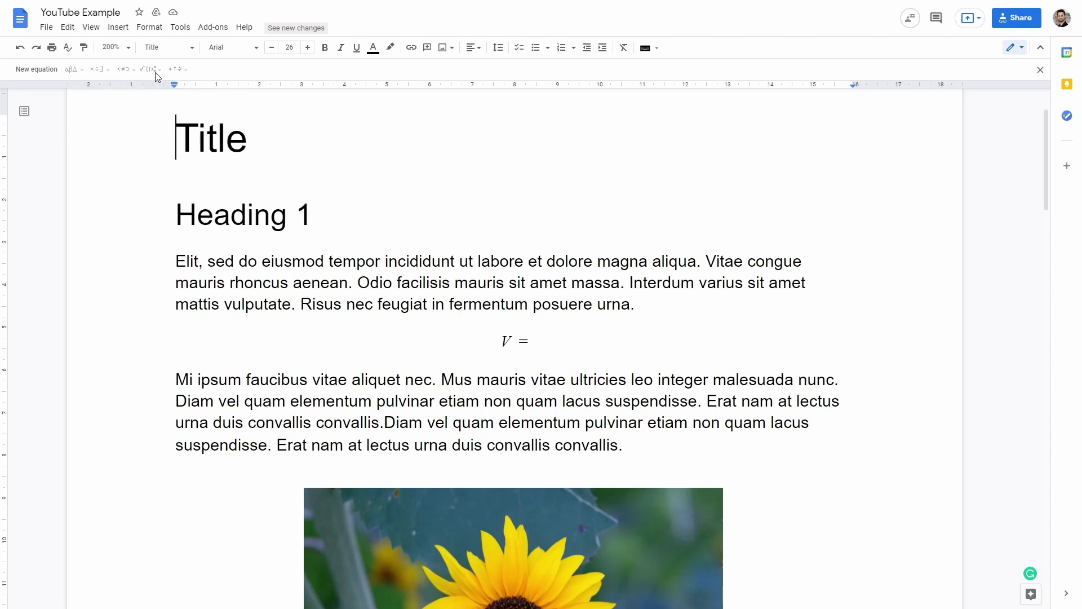
left_click(529, 344)
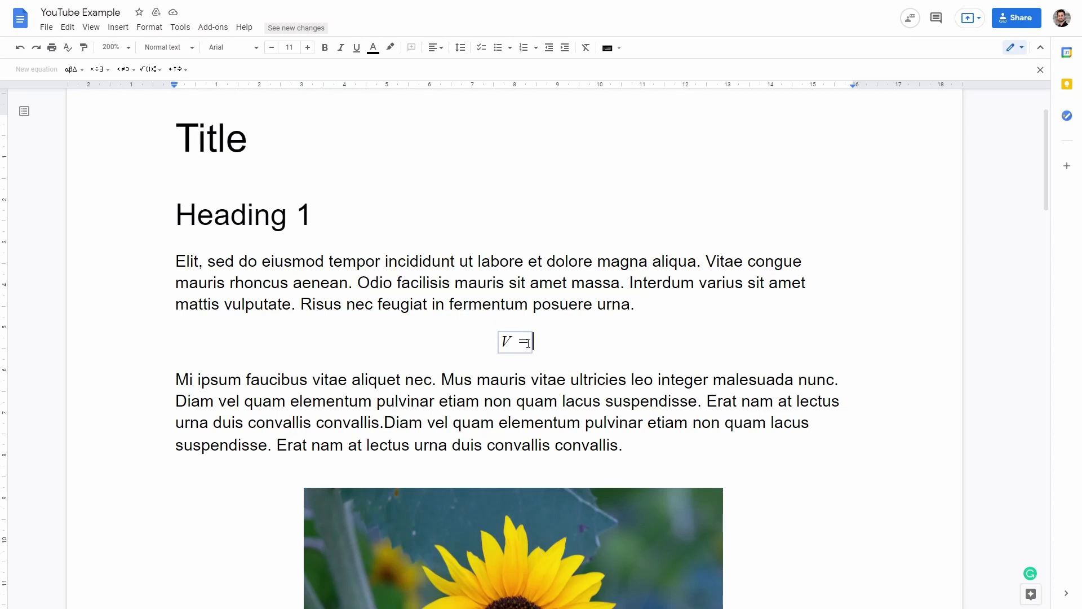
Extend the equation to V = 4/3 πr³ with a 4-over-3 fraction, π and an r^3 superscript.
left_click(146, 70)
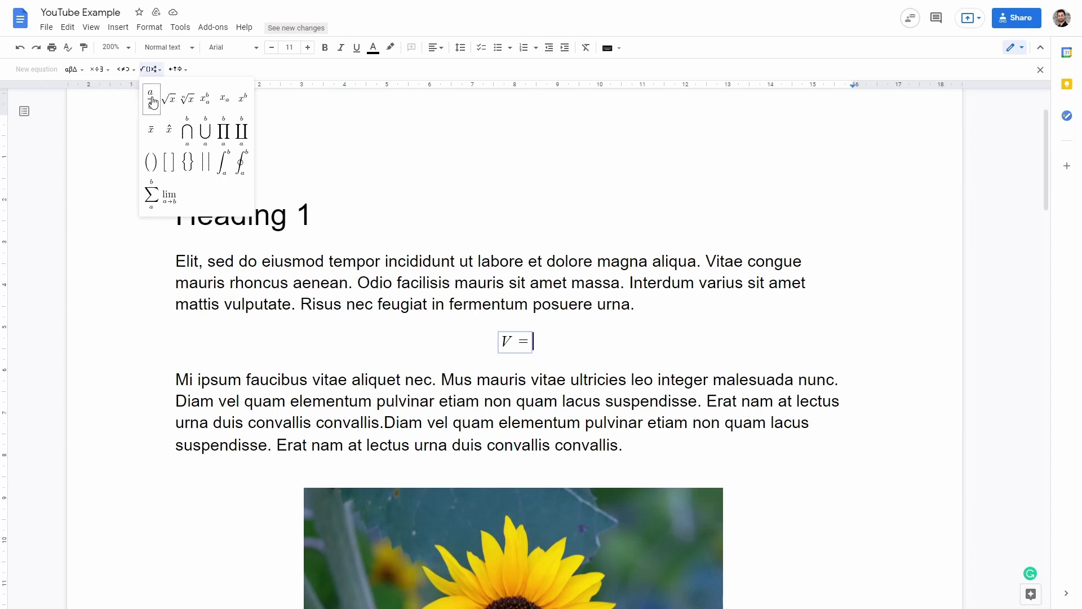
left_click(152, 101)
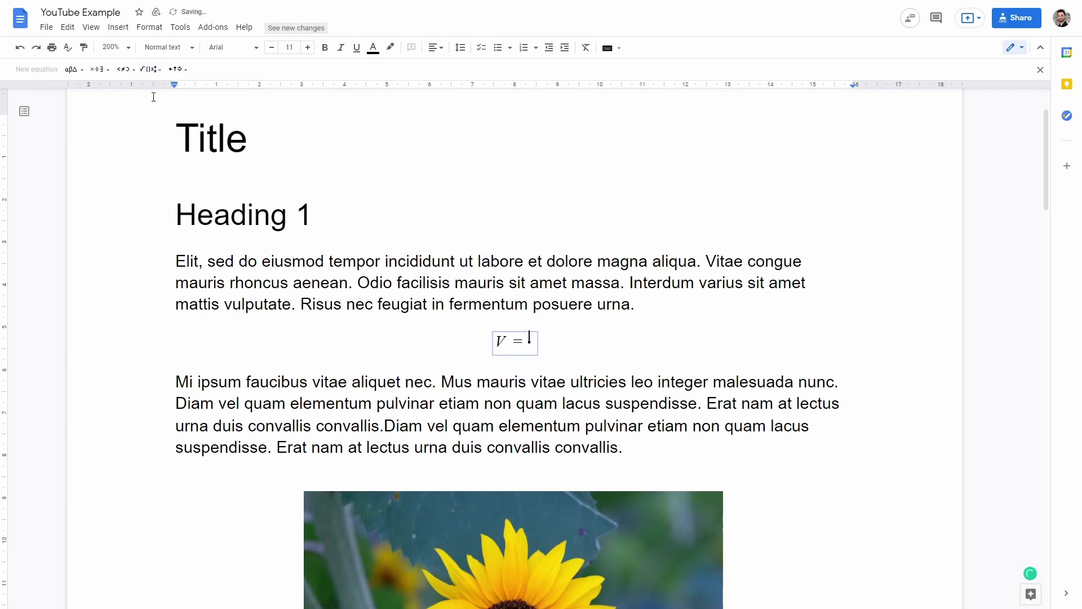
type("4/")
type("3")
left_click(73, 70)
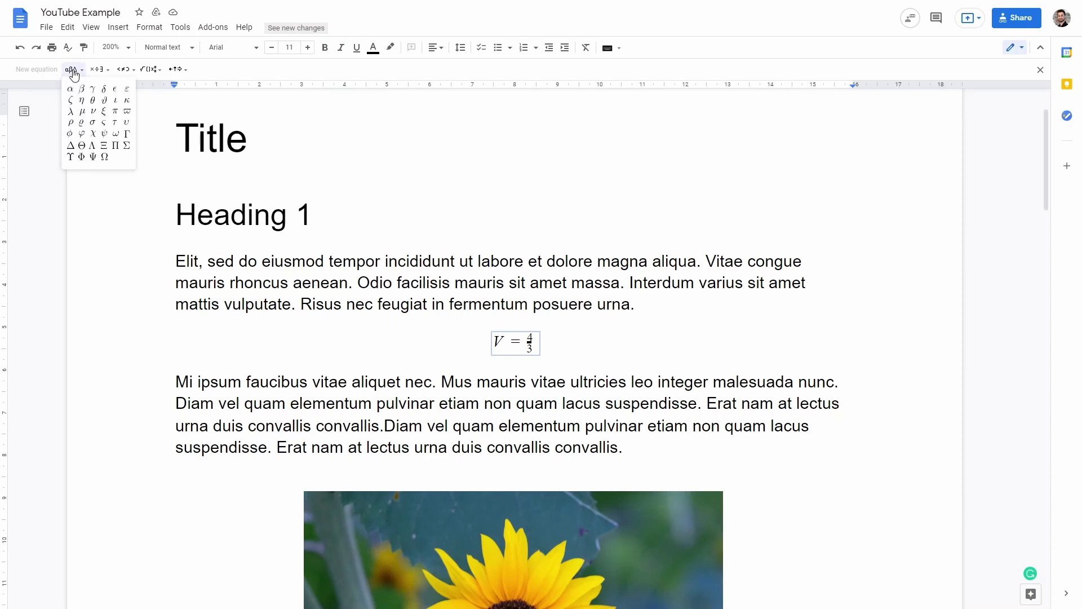
left_click(117, 112)
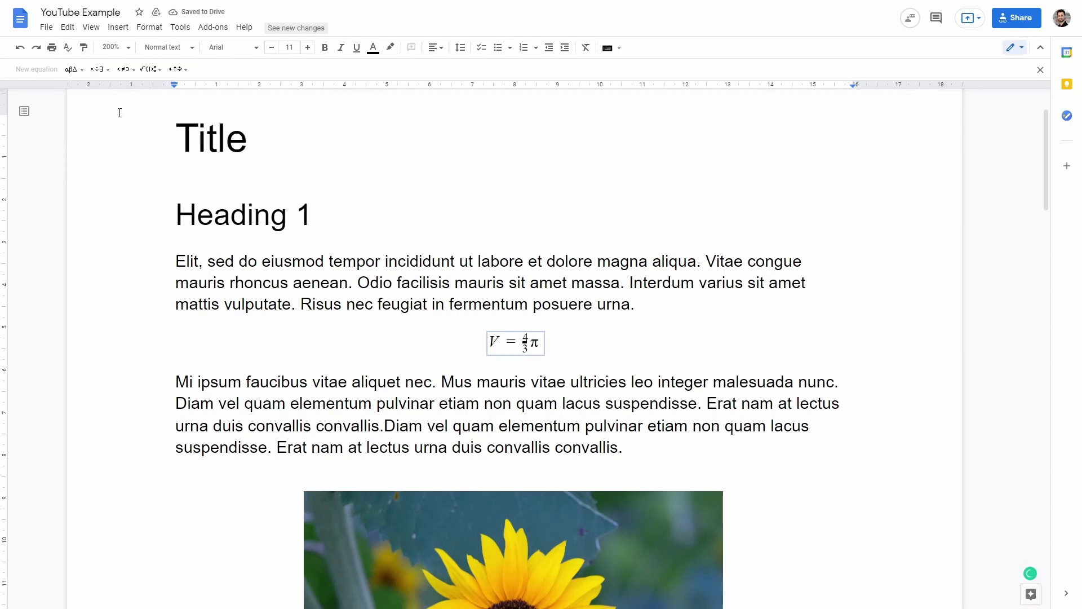
left_click(151, 69)
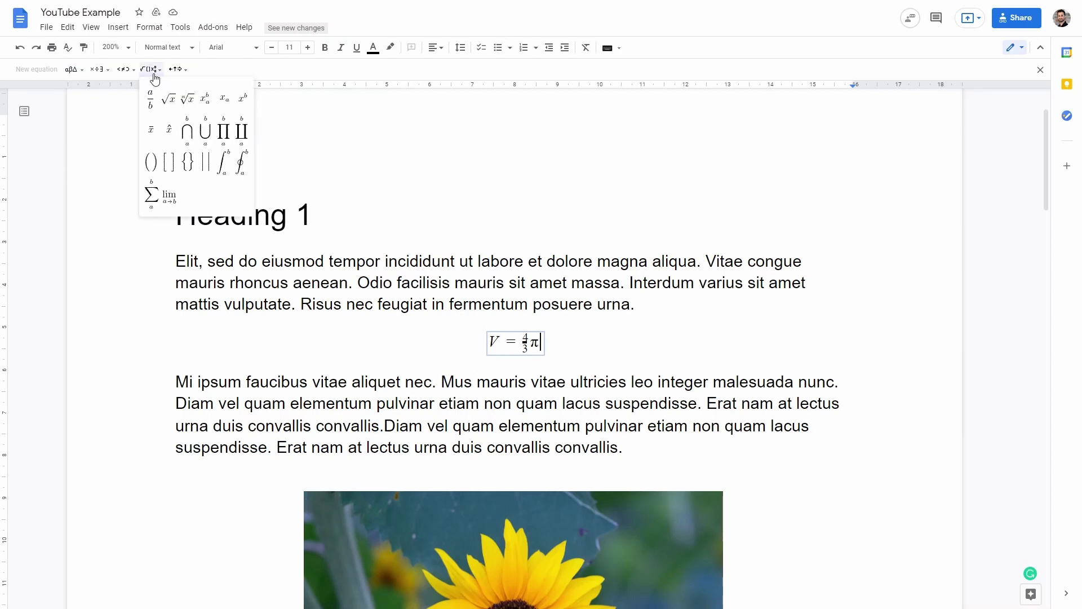
left_click(245, 99)
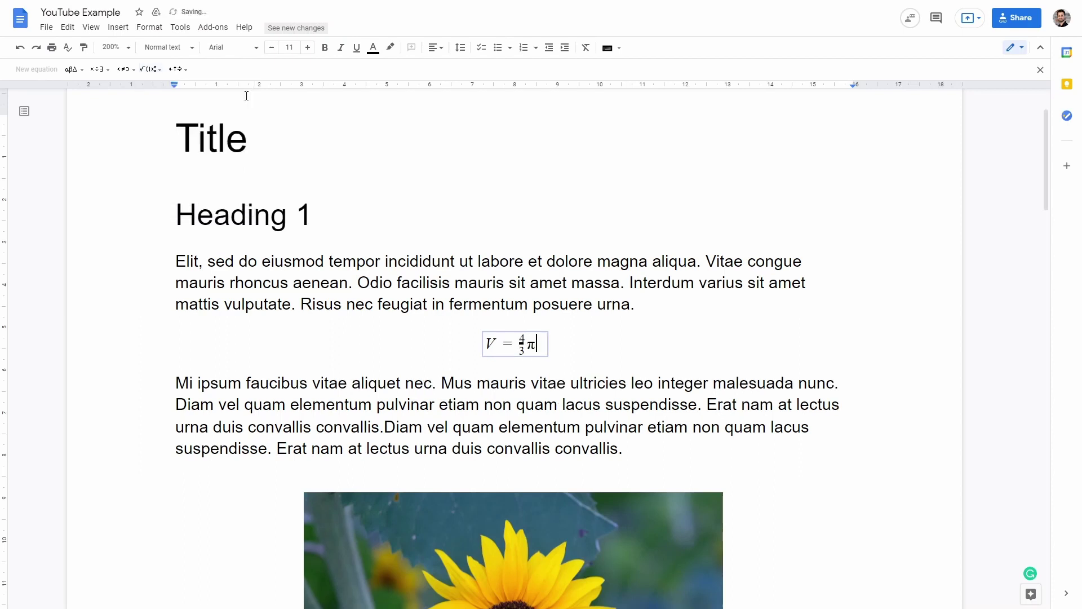
type("r")
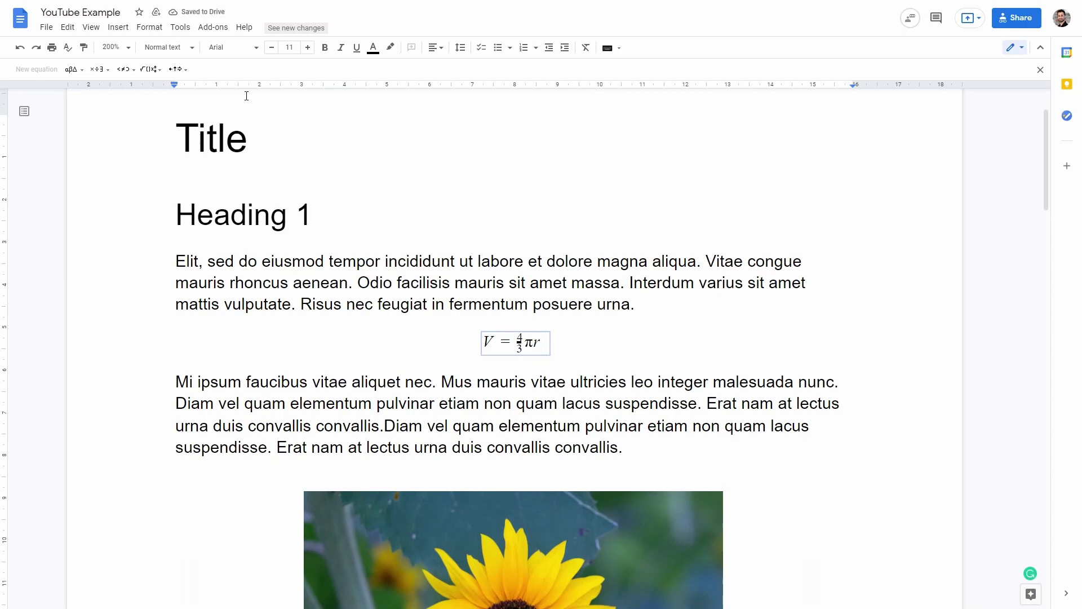
type("^3")
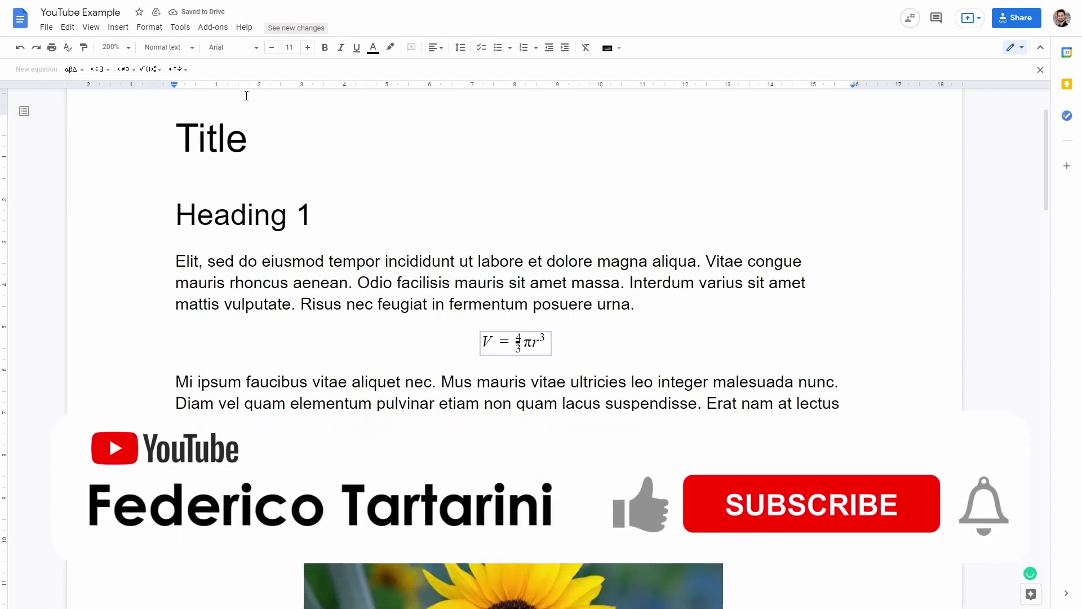
left_click(584, 342)
Enlarge the sphere-volume equation from font size 11 to 15.
key("shift+Left")
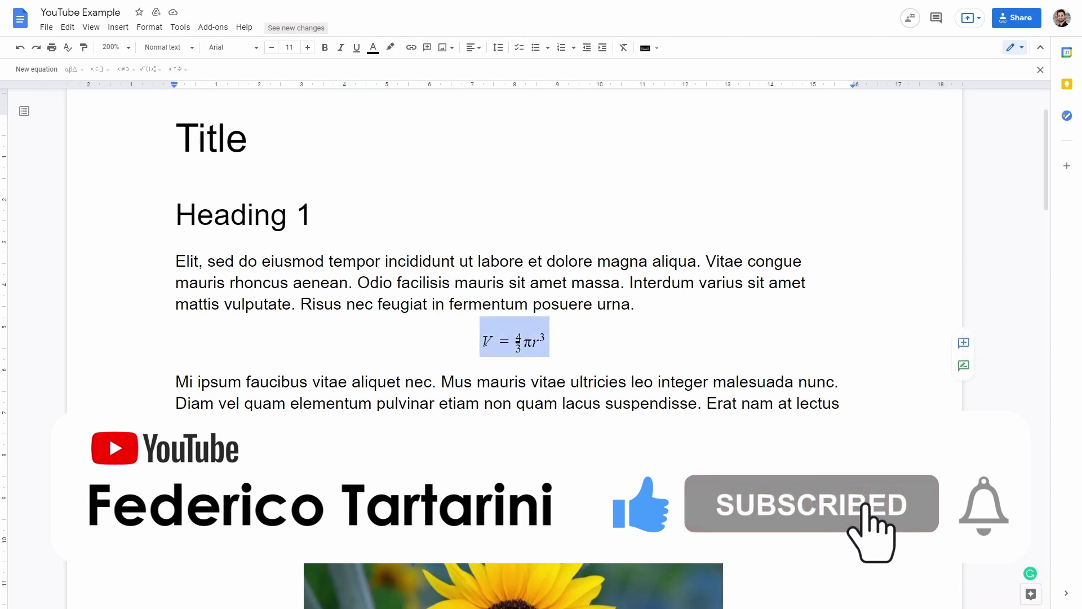
left_click(308, 47)
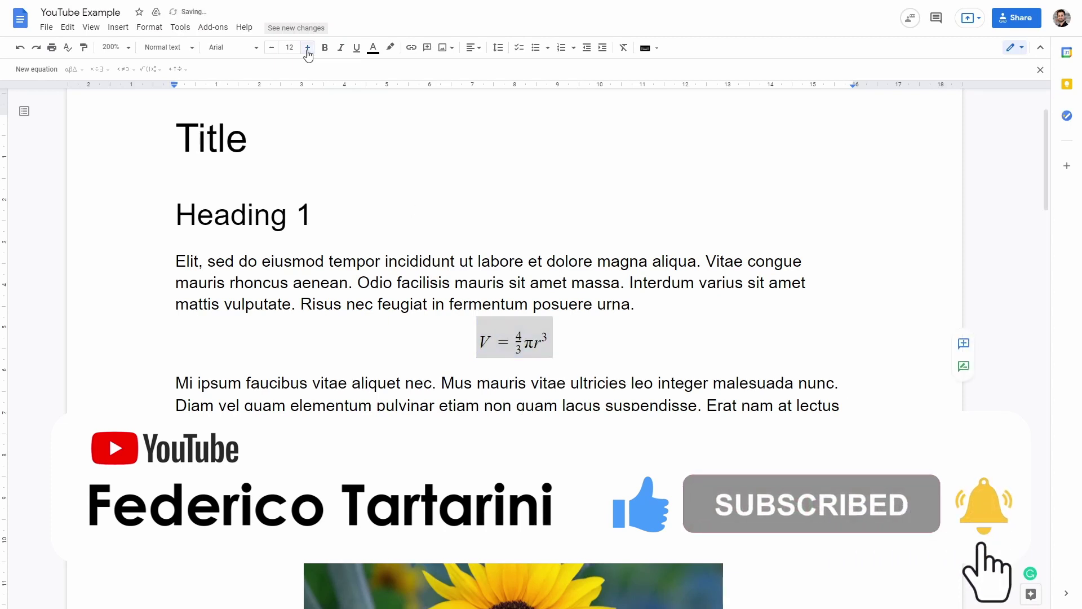
left_click(308, 48)
left_click(308, 47)
left_click(308, 48)
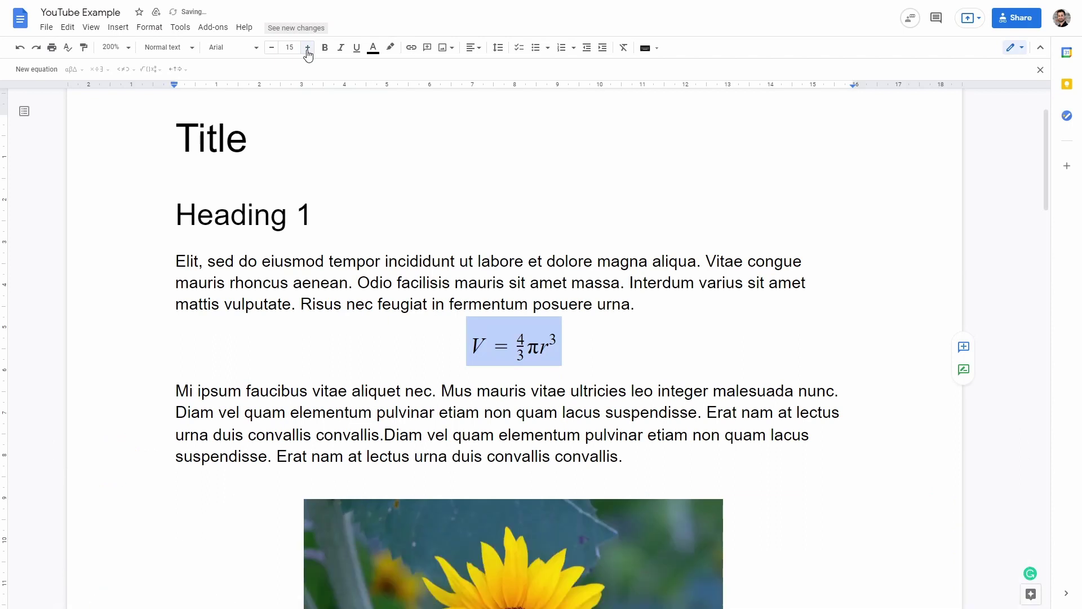
Place the cursor after the equation and start a new centred line below it.
left_click(561, 347)
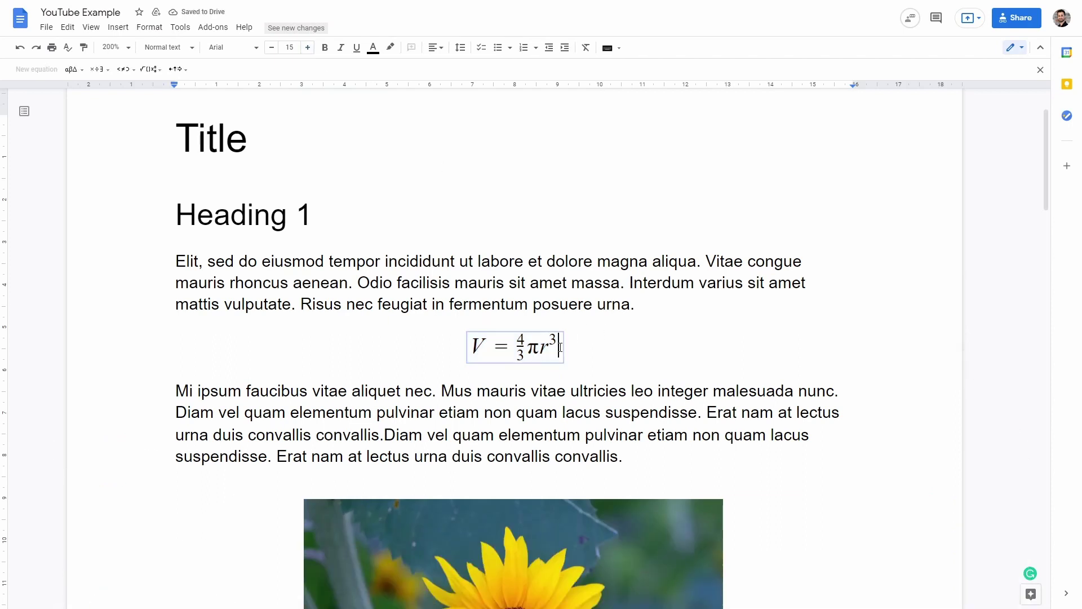
double_click(603, 342)
left_click(603, 342)
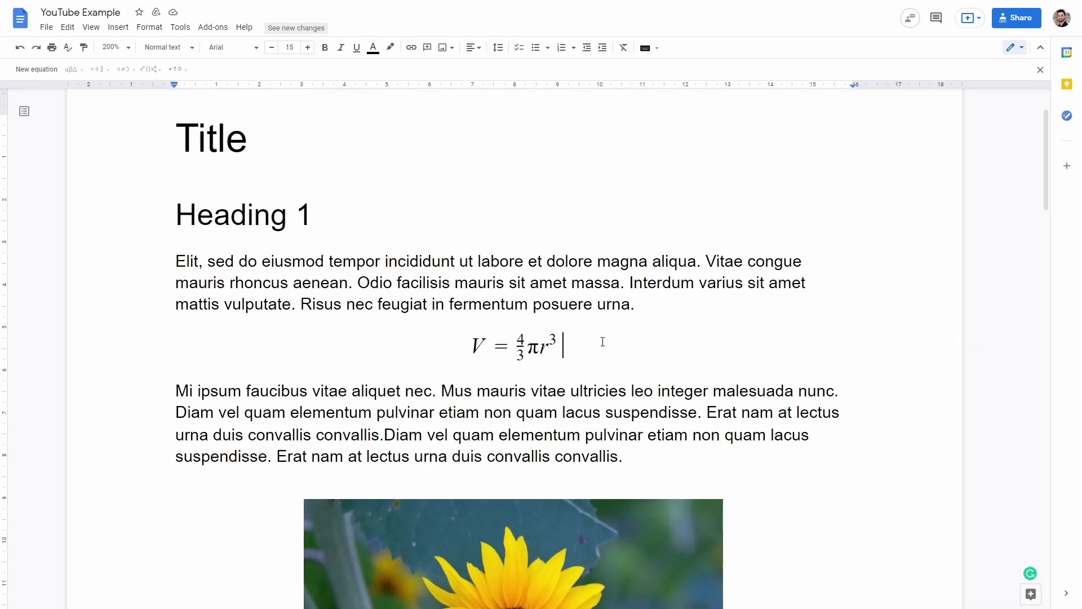
key("Return")
Insert a new equation with a summation from n=0 to n of P(n).
left_click(118, 27)
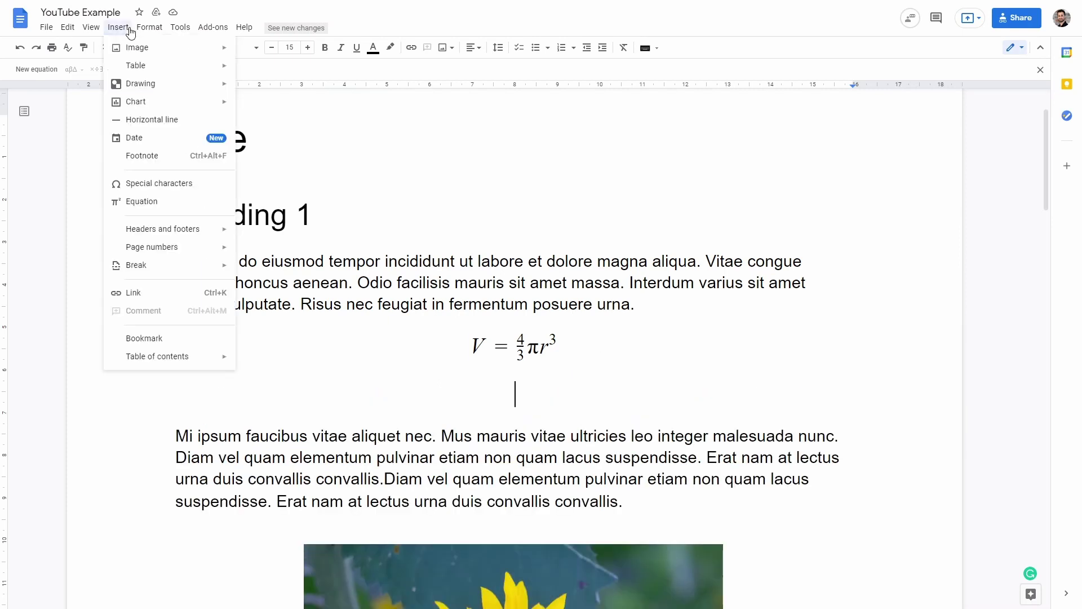
left_click(135, 203)
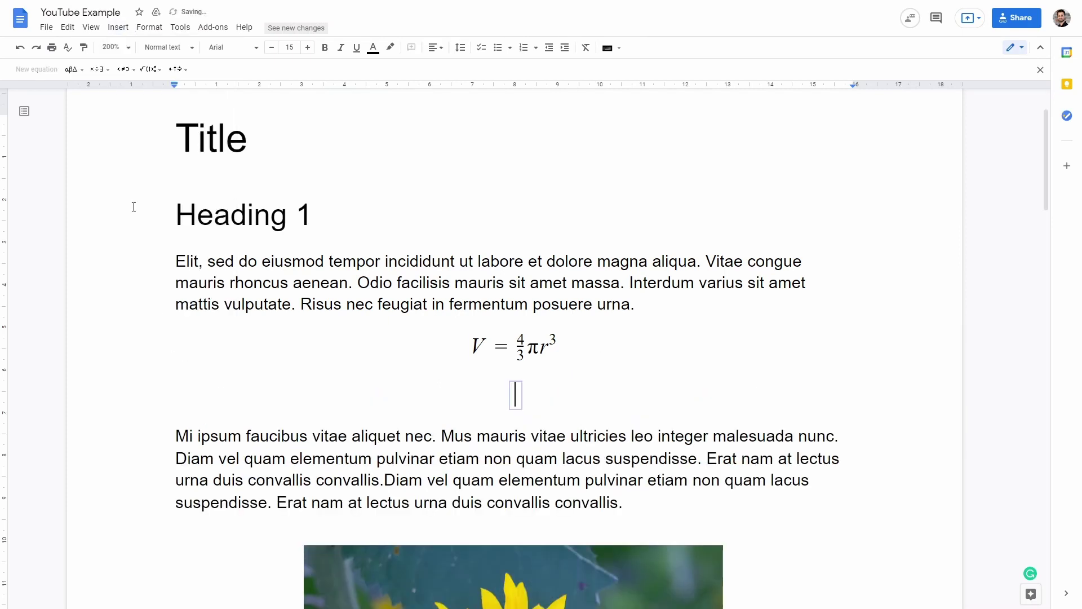
left_click(152, 71)
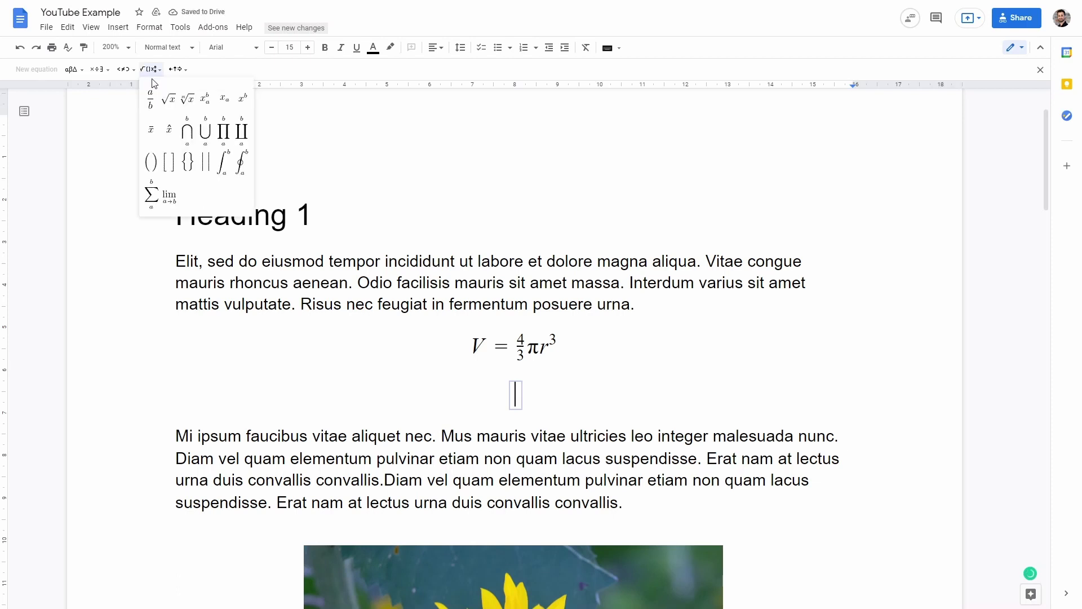
left_click(151, 194)
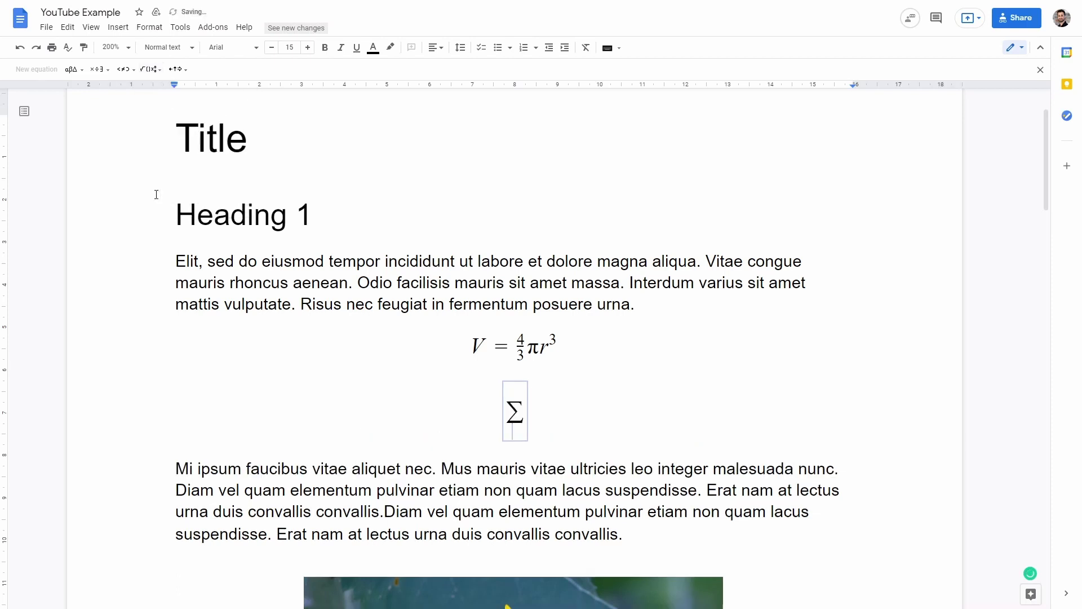
type("n=0")
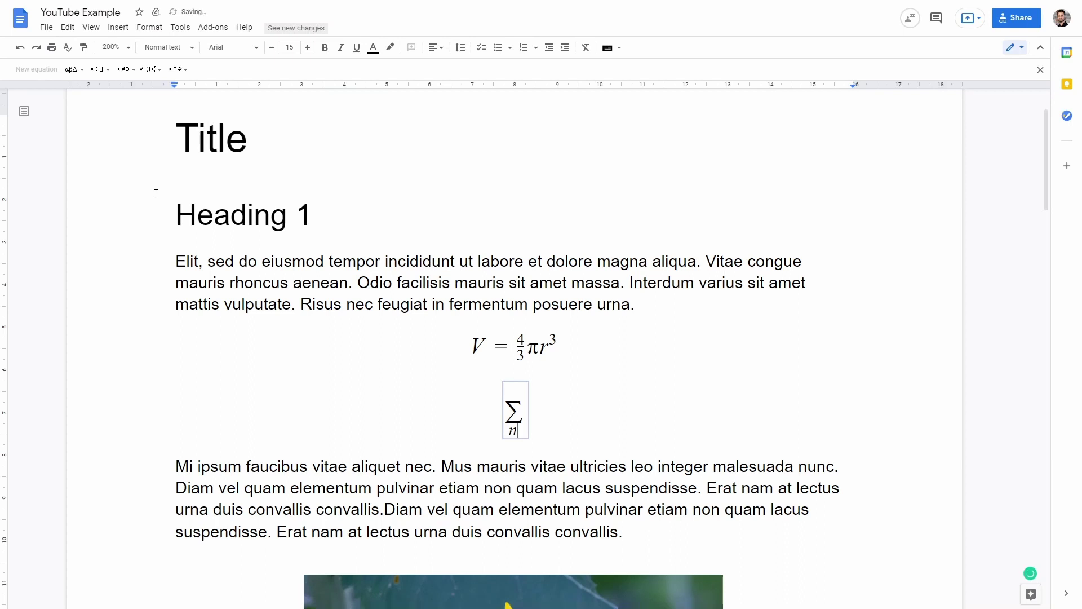
key("Right")
type("n")
key("Right")
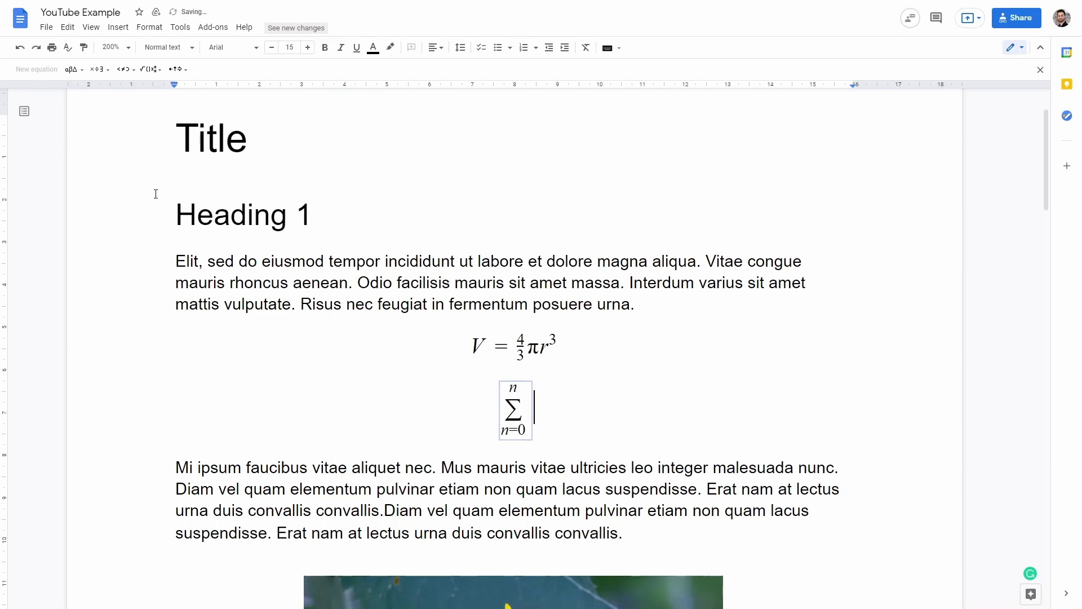
type("P")
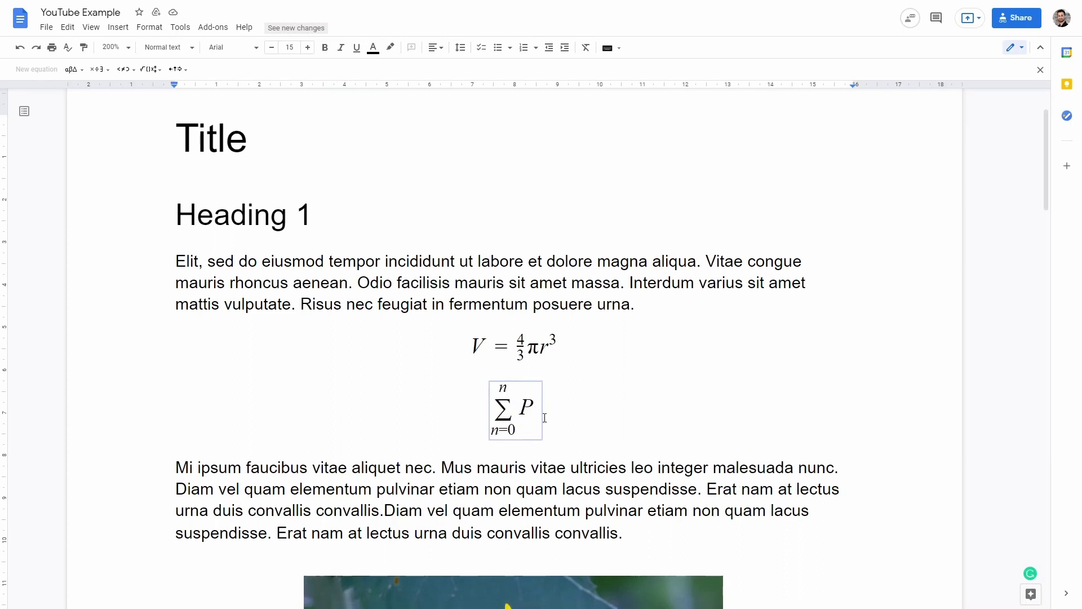
type("(n")
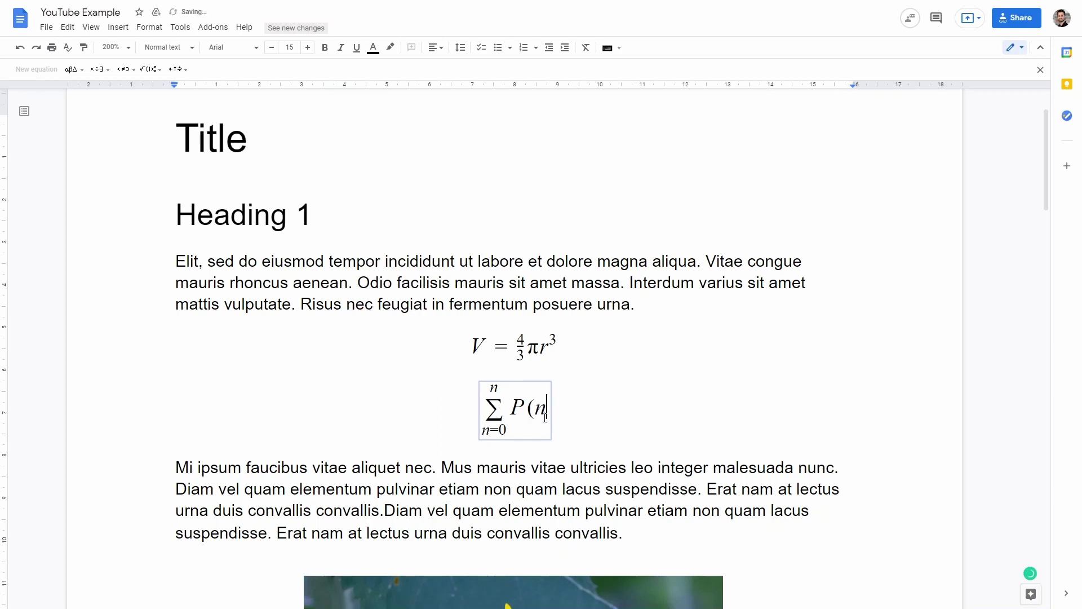
type(")")
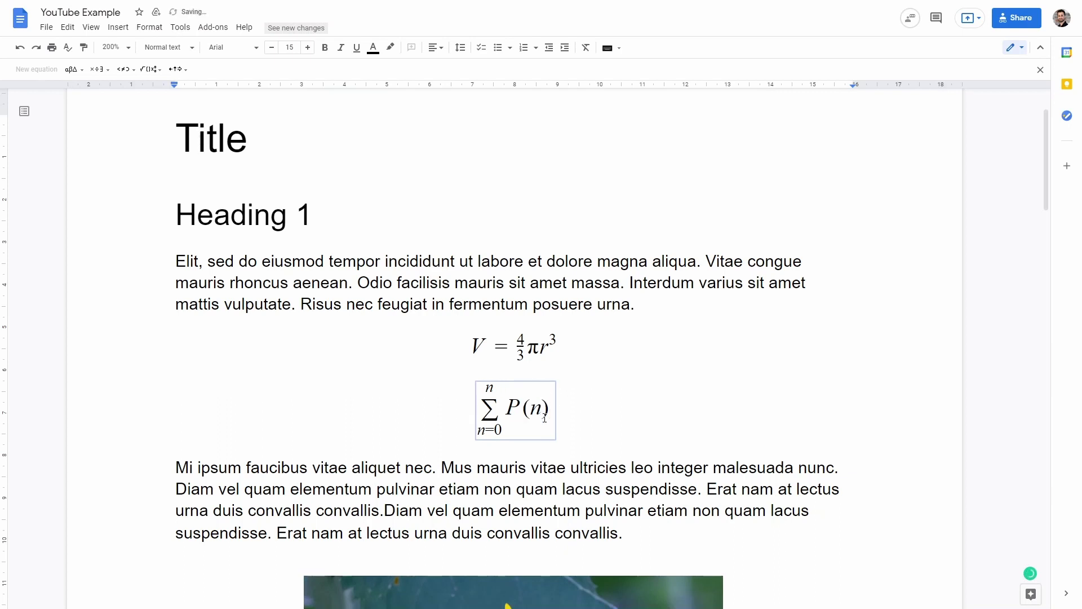
key("Right")
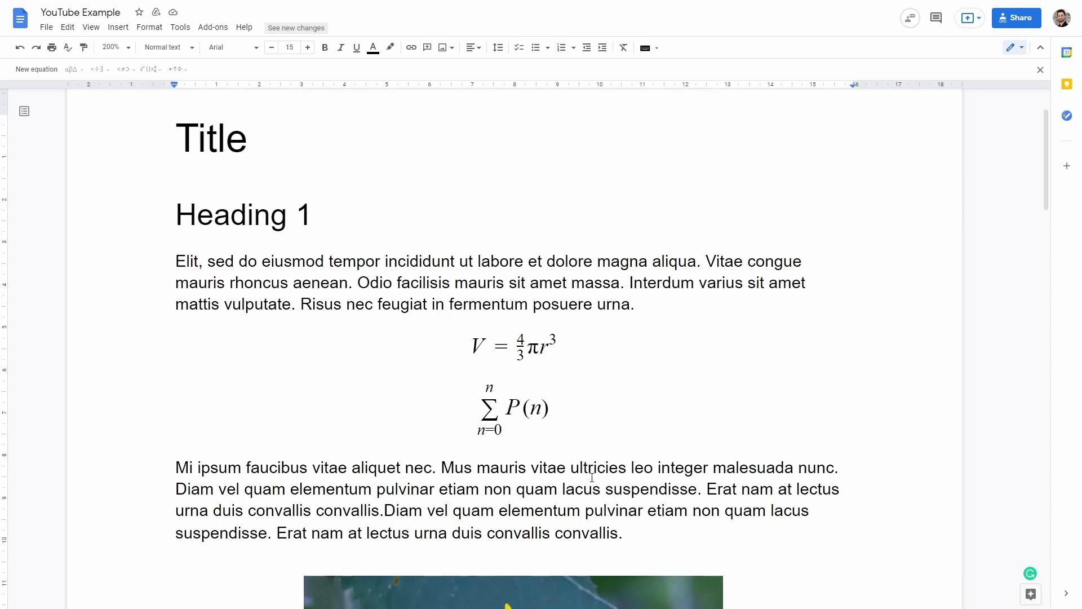
Add an empty line below the summation equation.
key("Return")
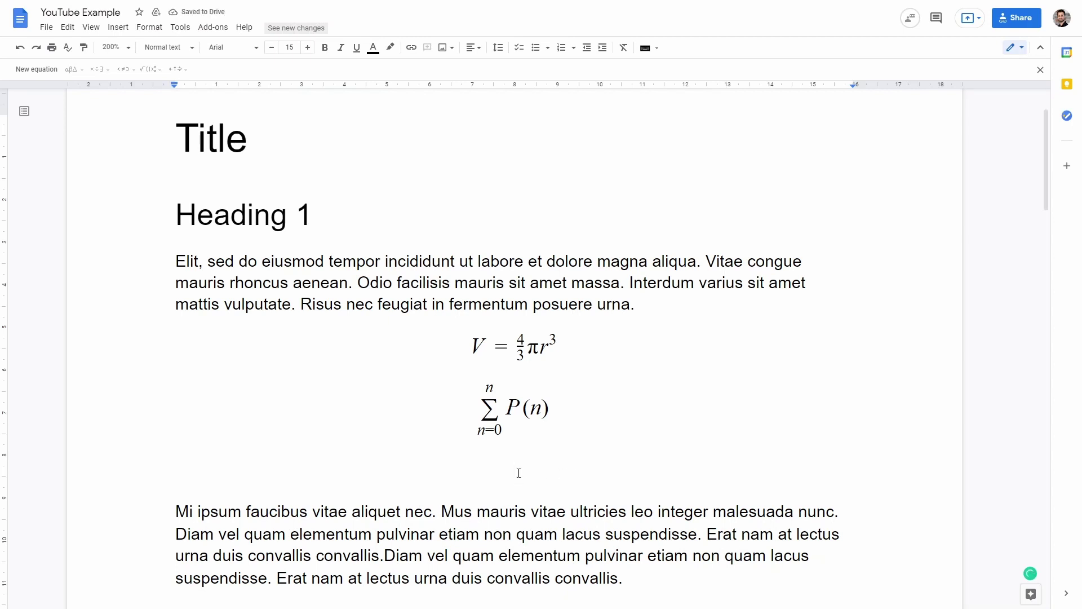
Search the Marketplace for 'docx' and open the Docx2Latex add-on's details page.
left_click(215, 27)
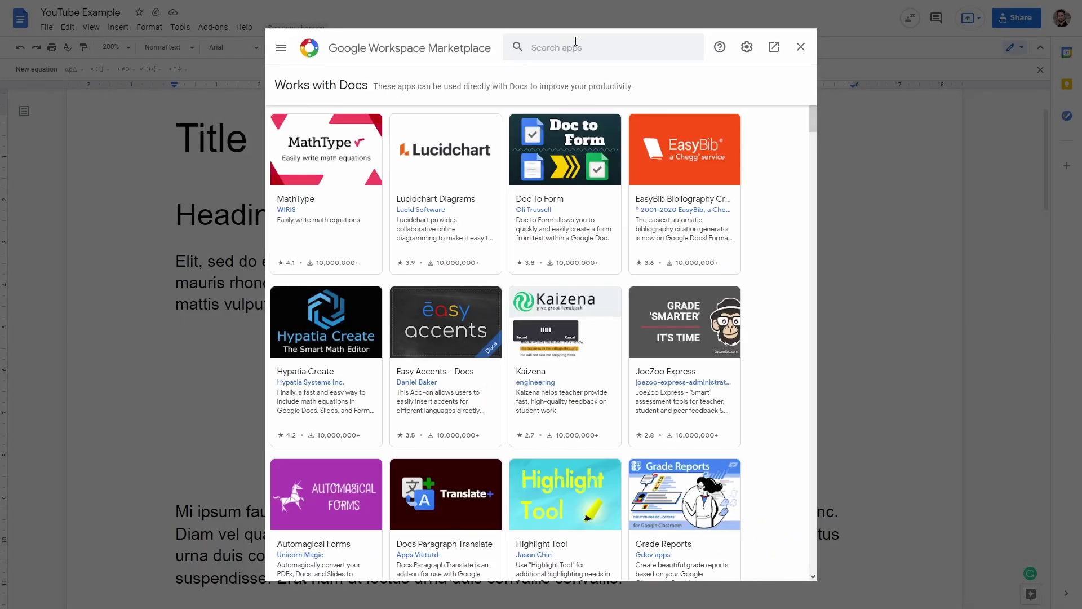
left_click(575, 41)
type("docx")
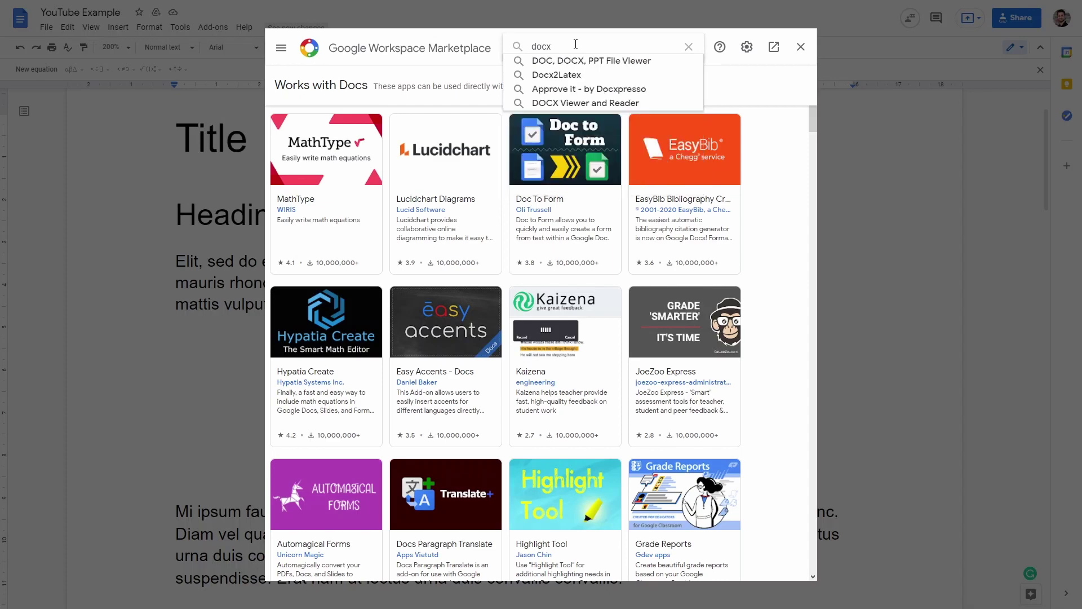
left_click(568, 75)
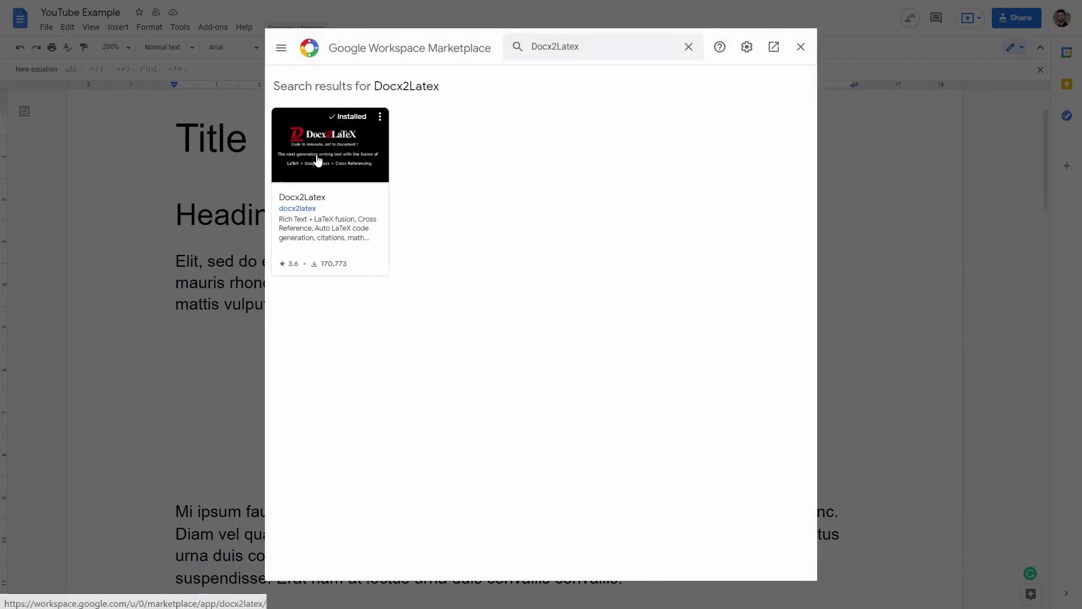
left_click(318, 160)
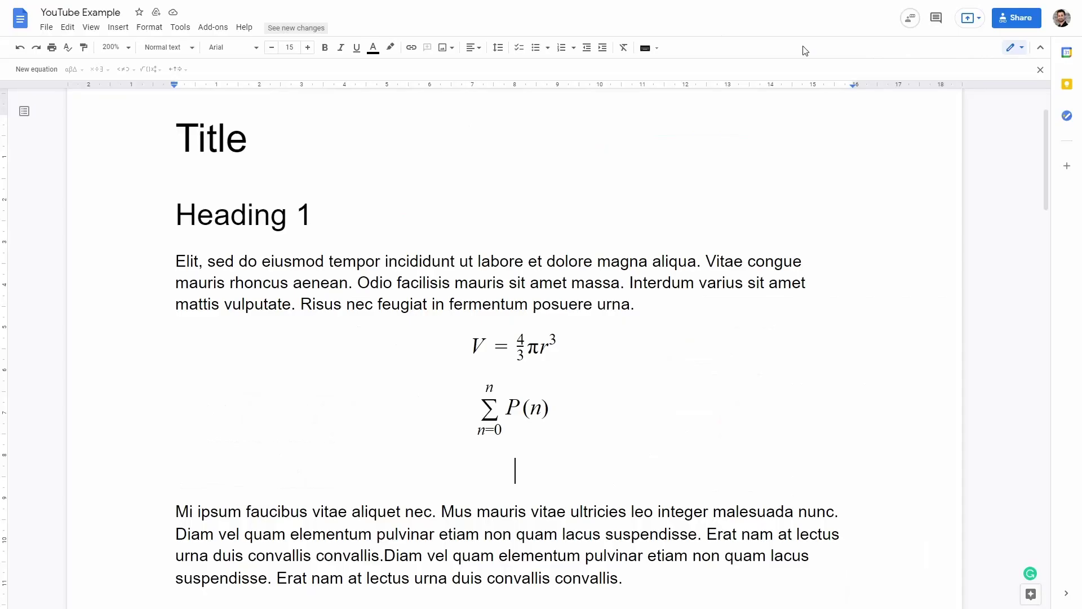
Launch Docx2Latex and start a new equation labelled 'summation'.
left_click(213, 27)
mouse_move(220, 85)
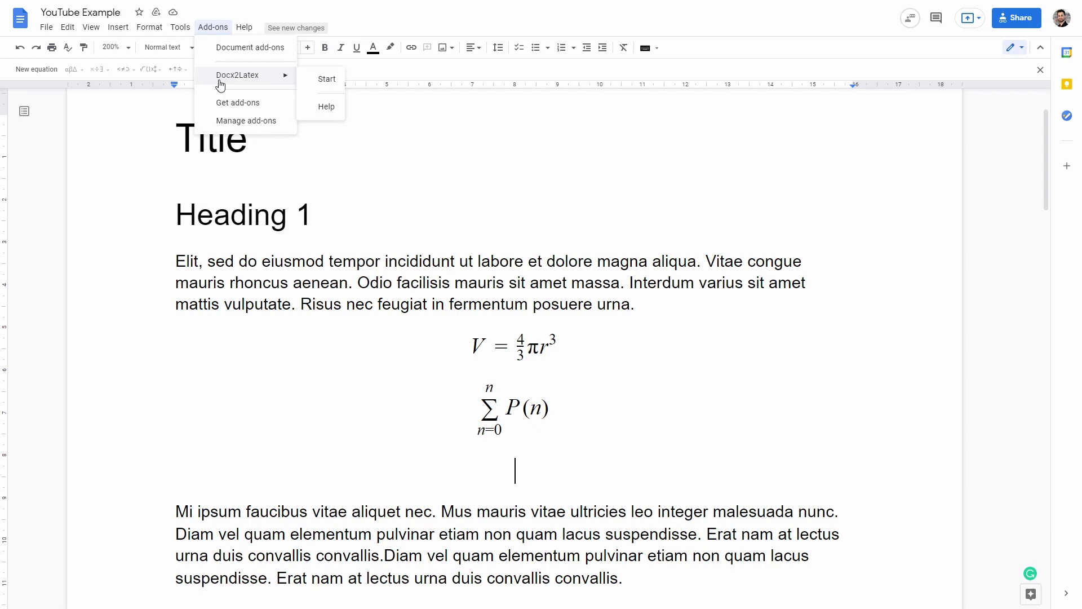
left_click(325, 81)
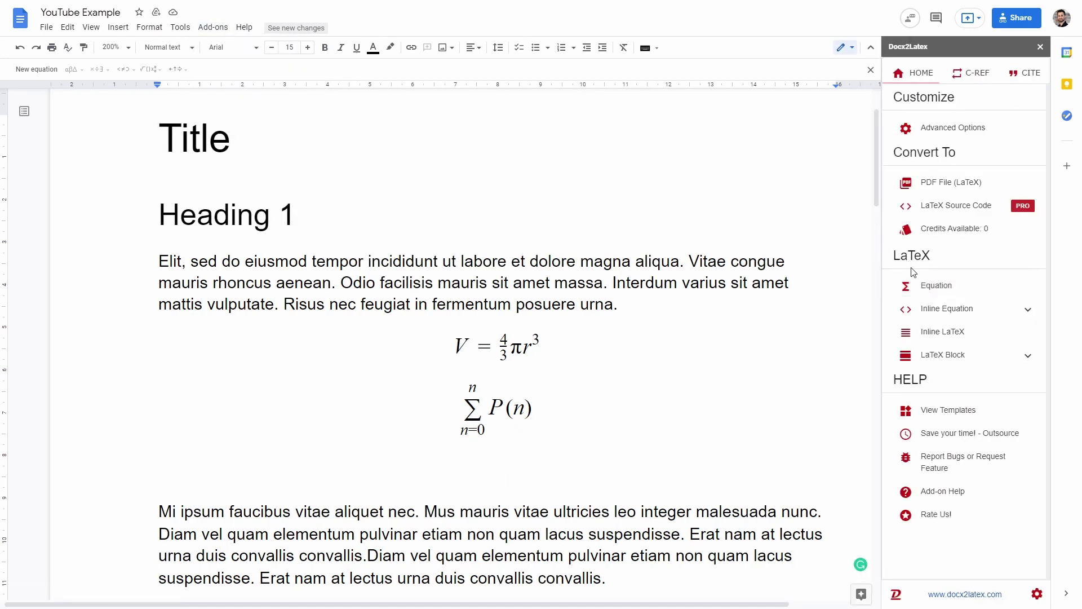
left_click(924, 289)
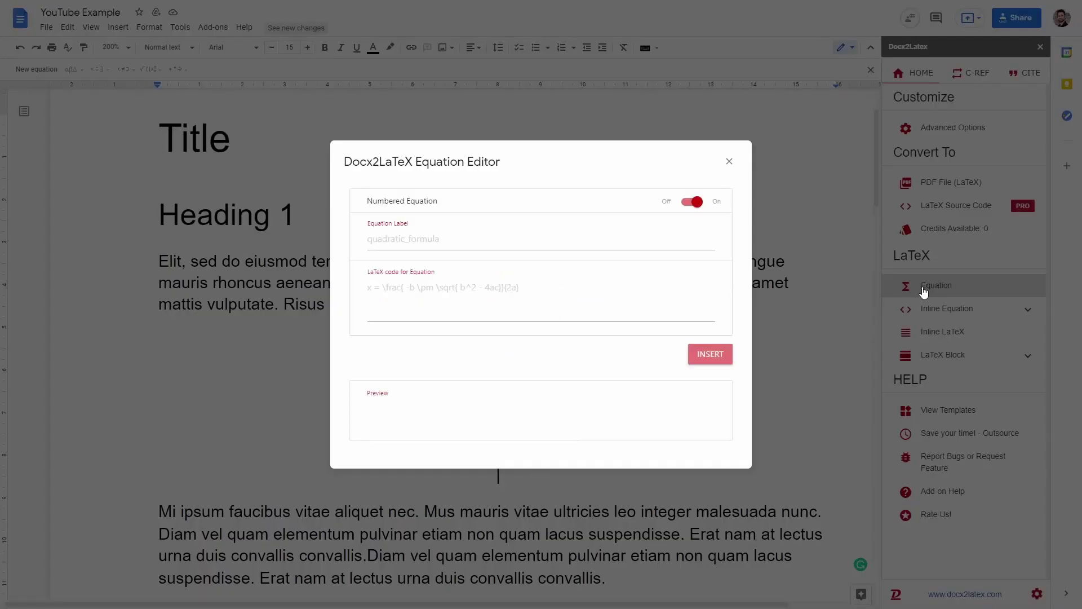
left_click(500, 238)
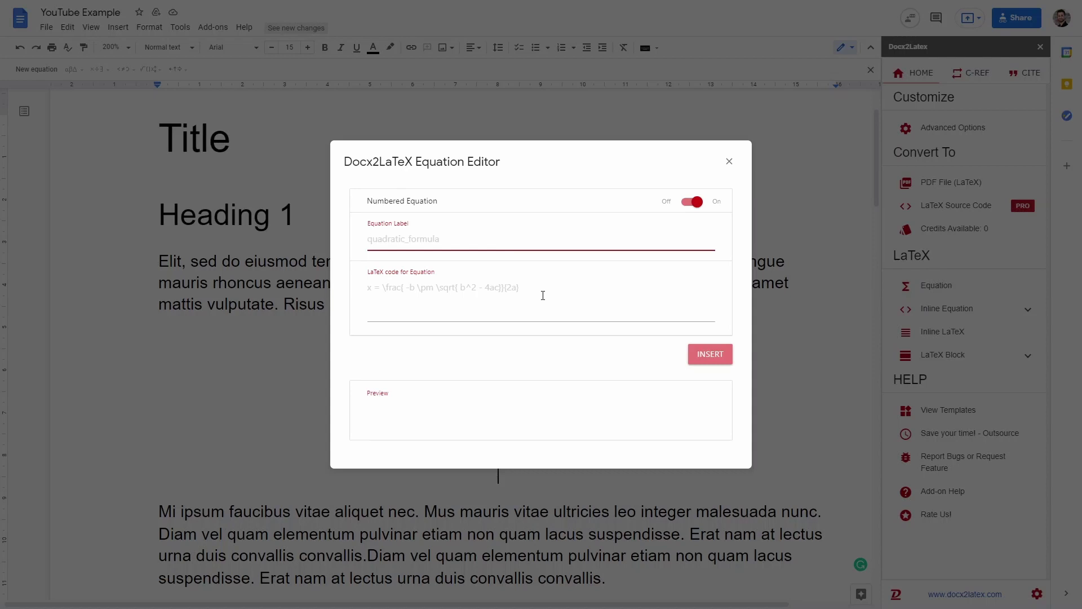
type("summation")
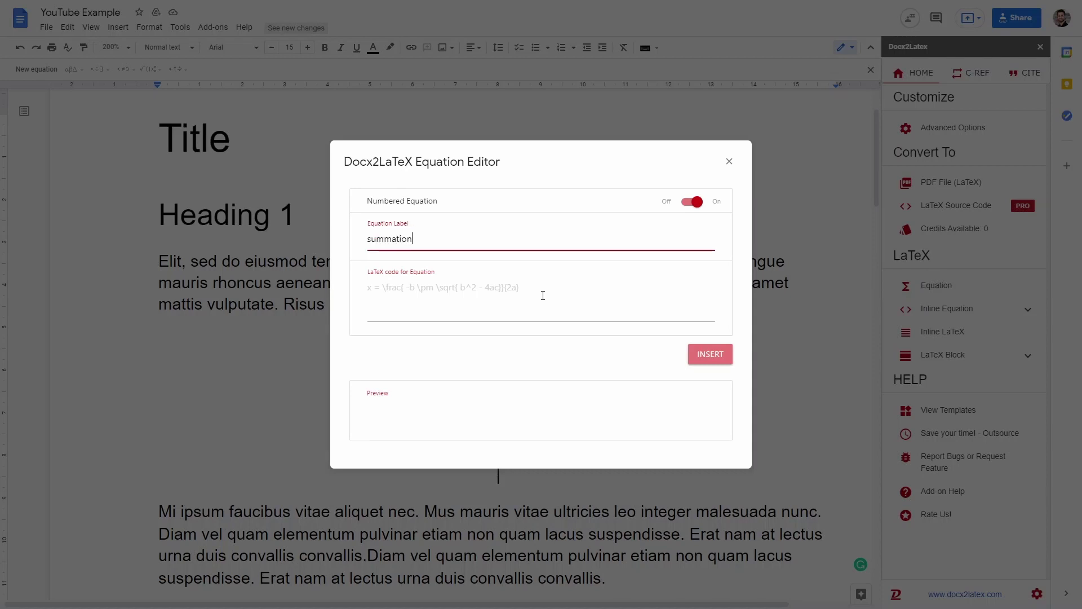
Paste the \sum\substack LaTeX code for P(i,j) and insert it as numbered equation (1).
left_click(442, 286)
type("\\sum_{\\substack{   0<i<m \\\\   0<j<n  }} P(i,j)")
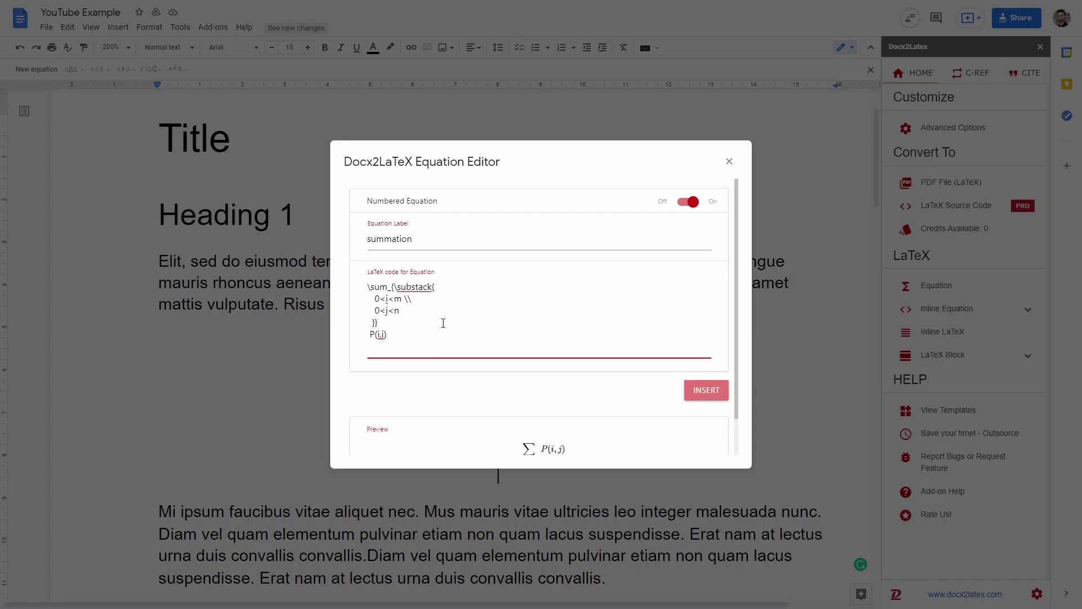
key("BackSpace")
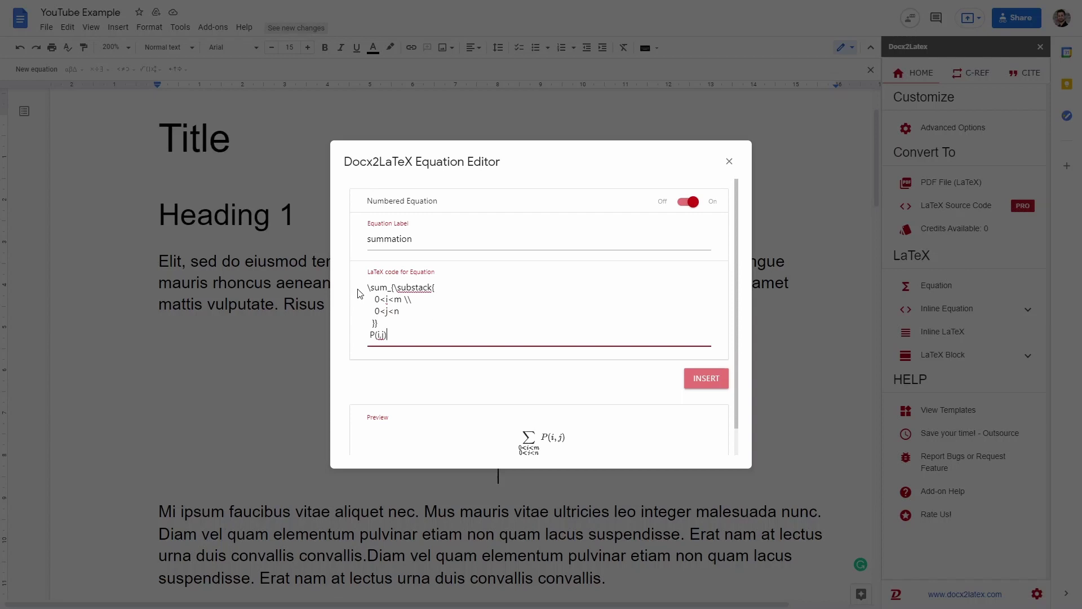
left_click_drag(368, 287, 389, 288)
scroll(474, 398, "down", 1)
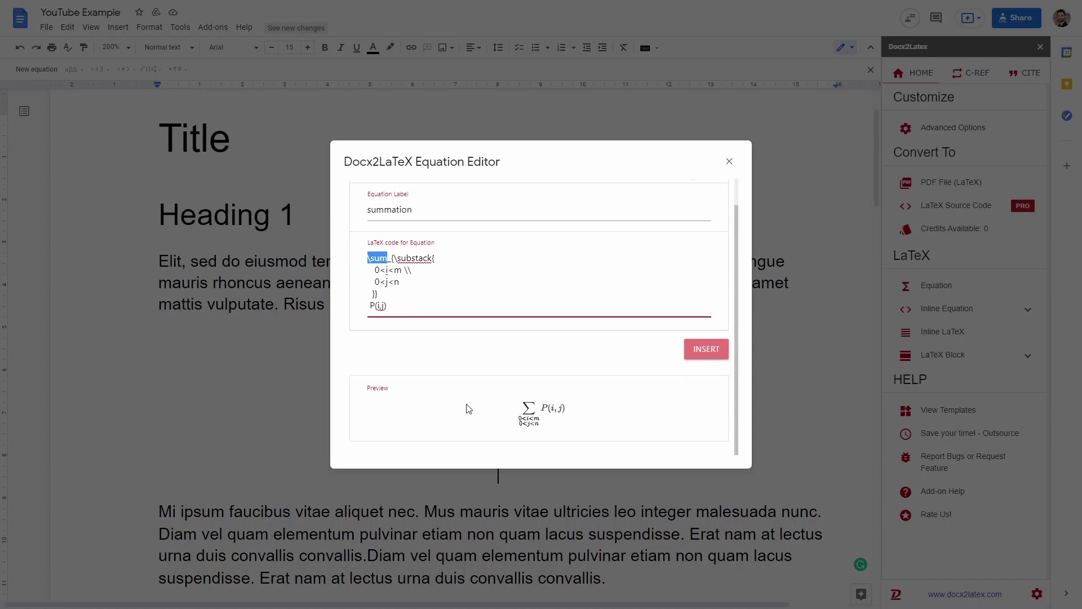
left_click(707, 350)
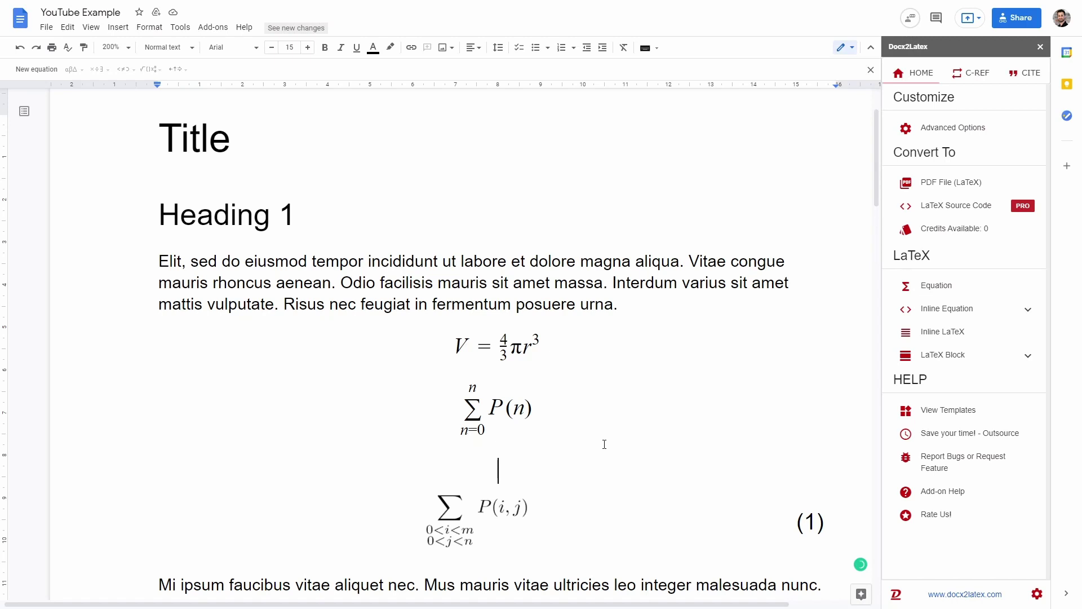
After 'urna.', insert a linked reference to 'Eq: 1: summation' followed by 'shows ....'.
left_click(516, 519)
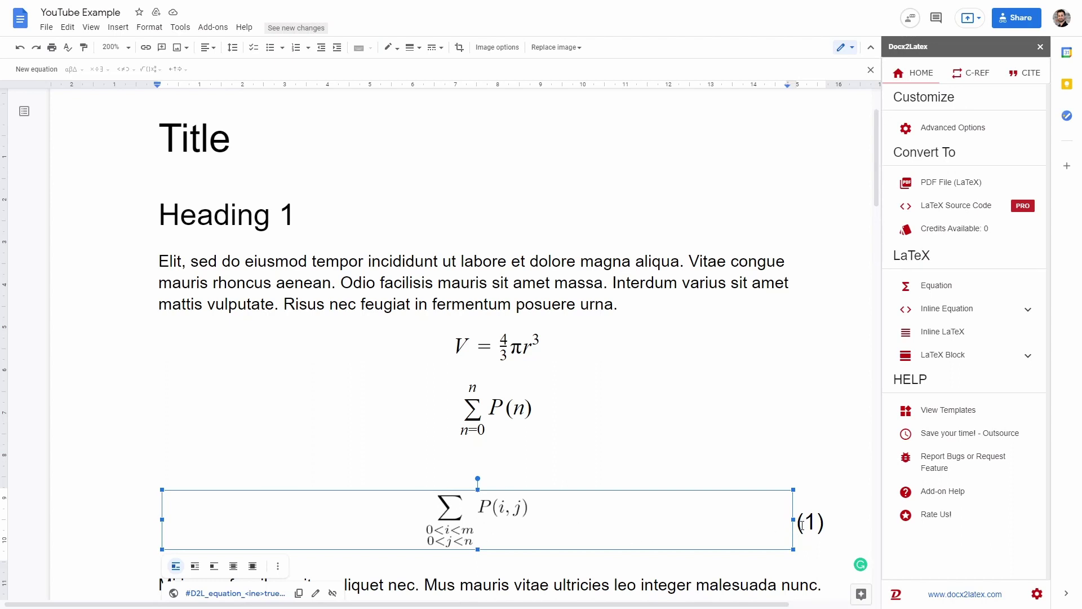
left_click(652, 311)
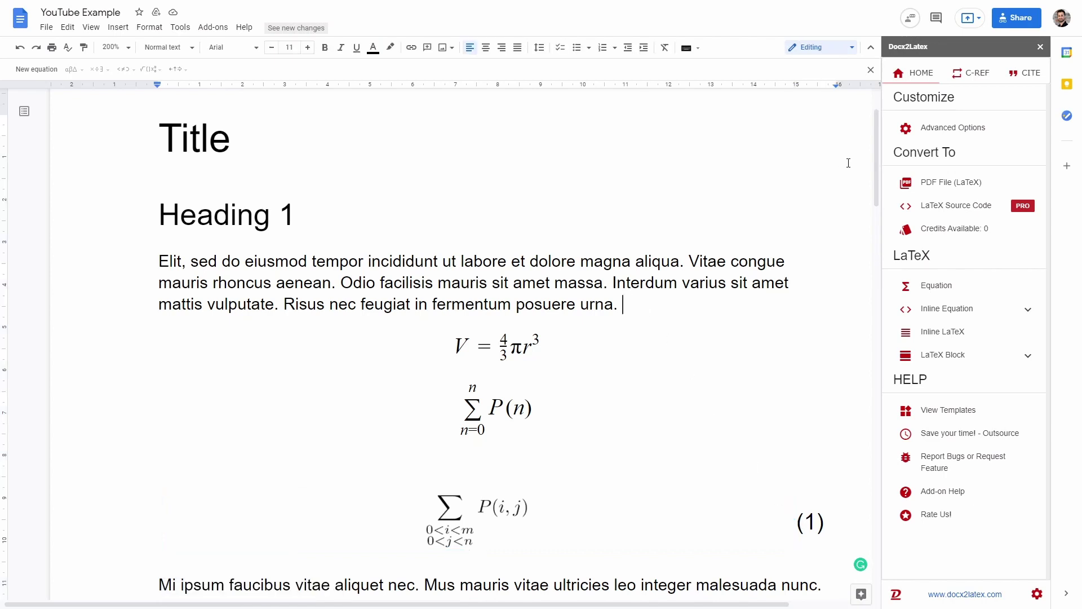
left_click(965, 77)
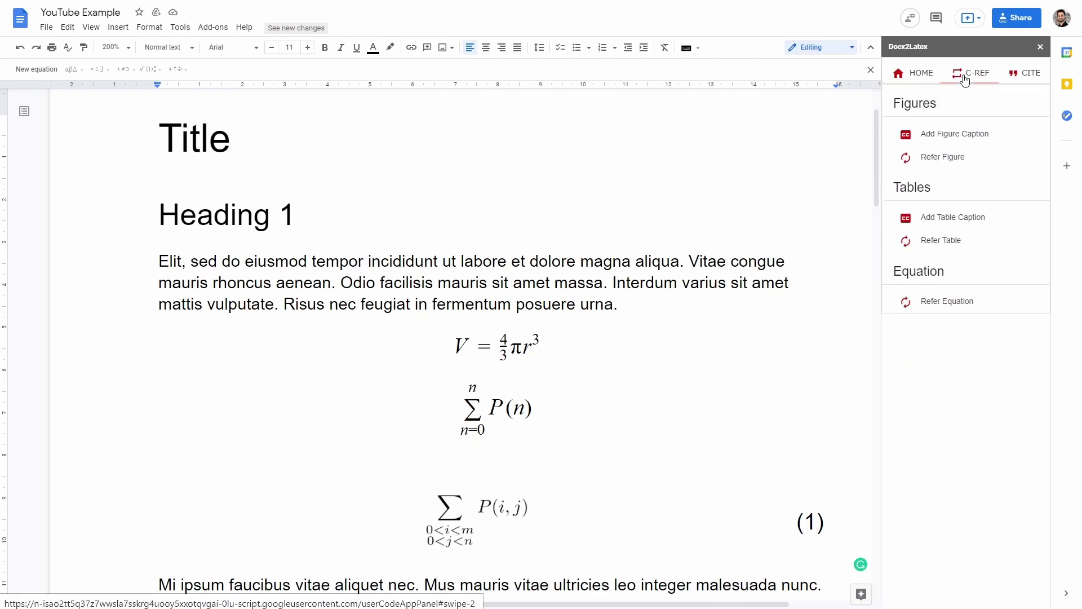
left_click(962, 303)
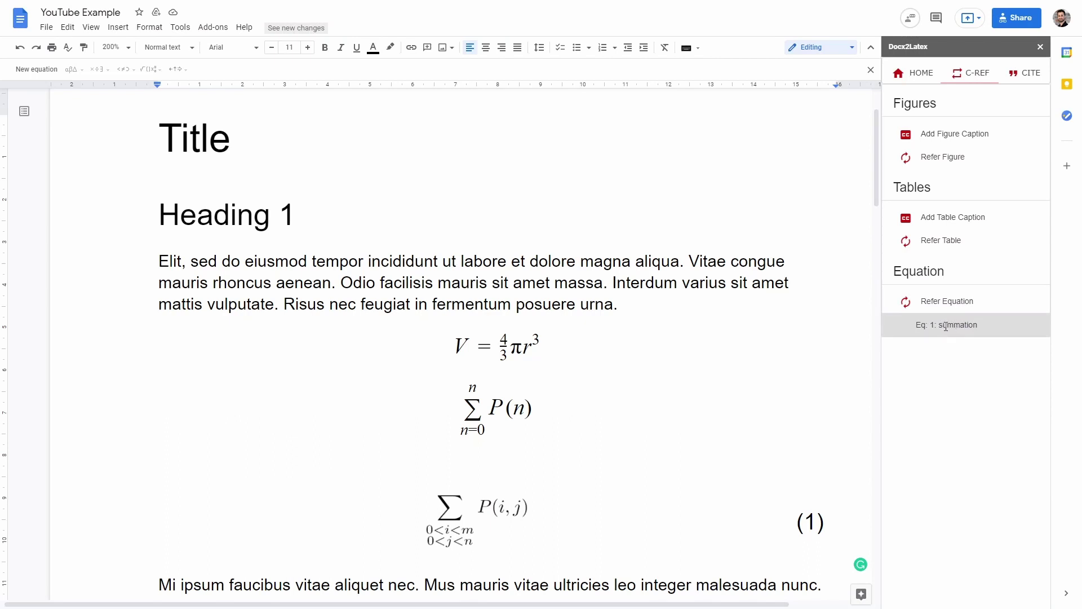
left_click(947, 326)
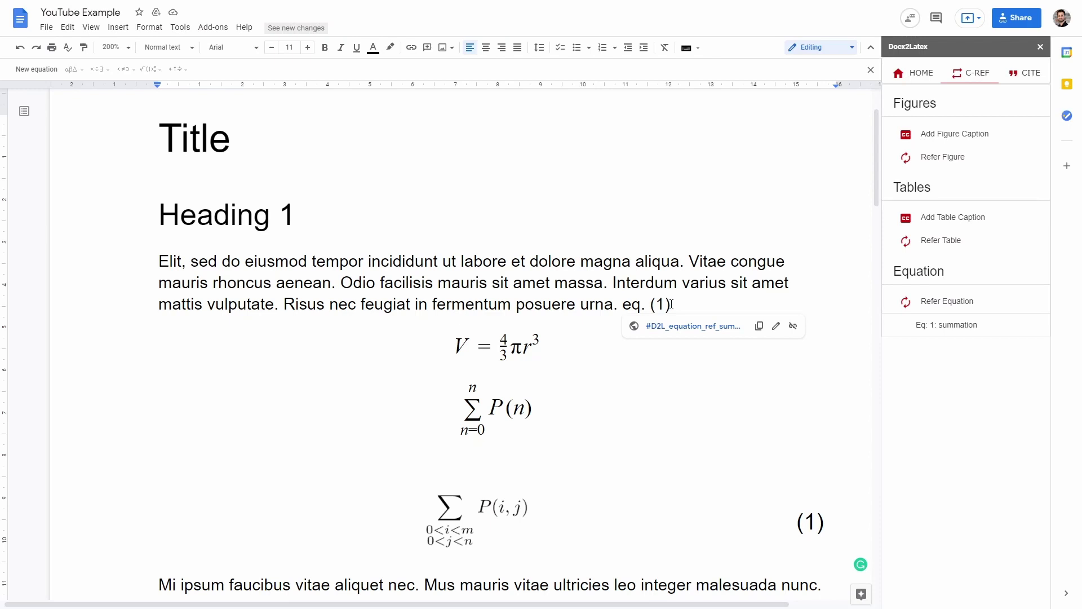
type("s")
type("hows ....")
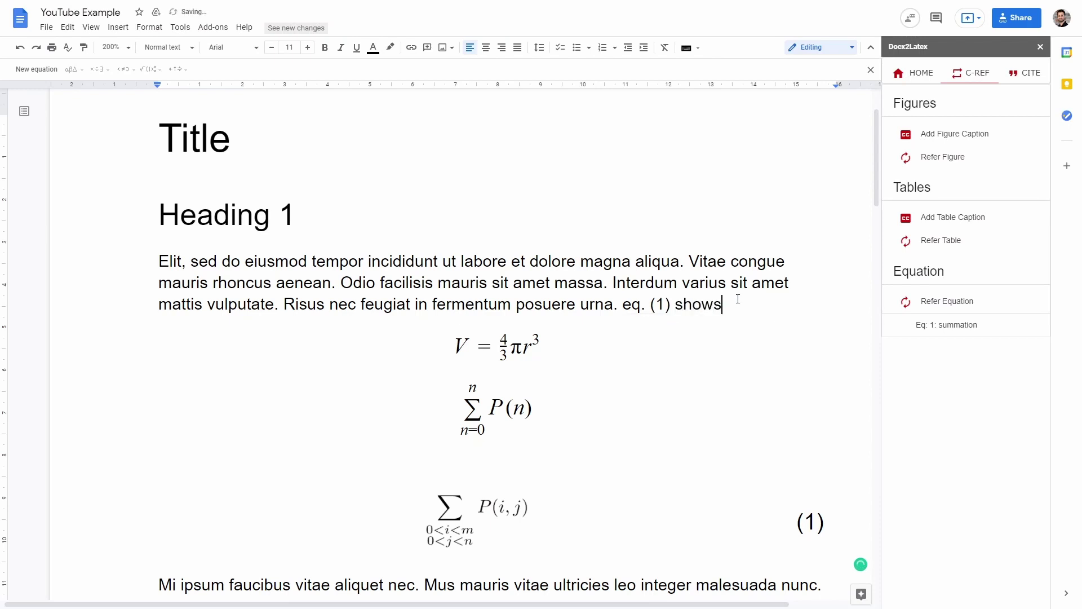